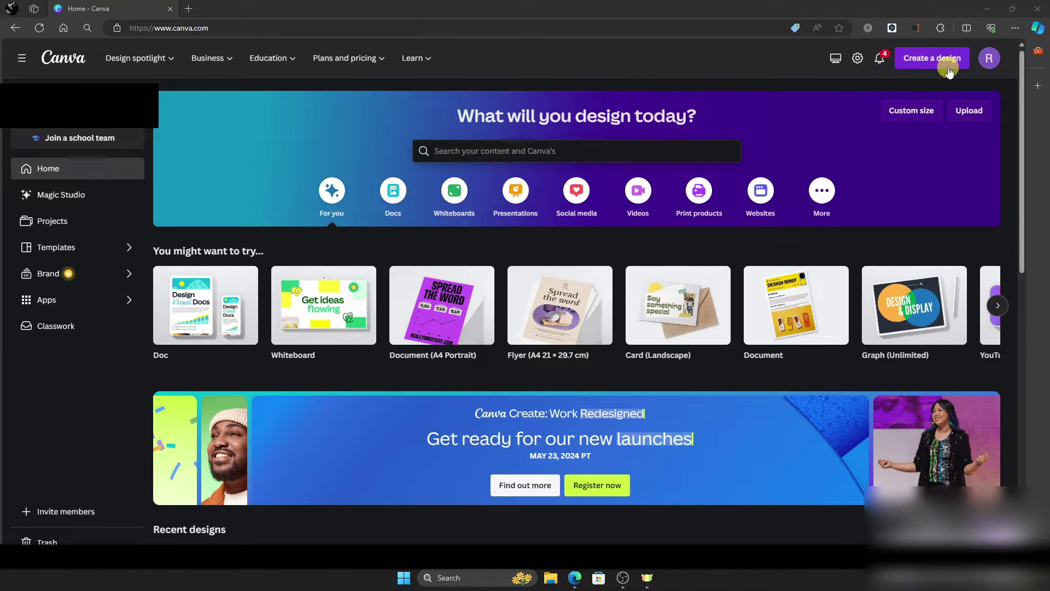
- Open the Create a design menu from the Canva home page
left_click(949, 70)
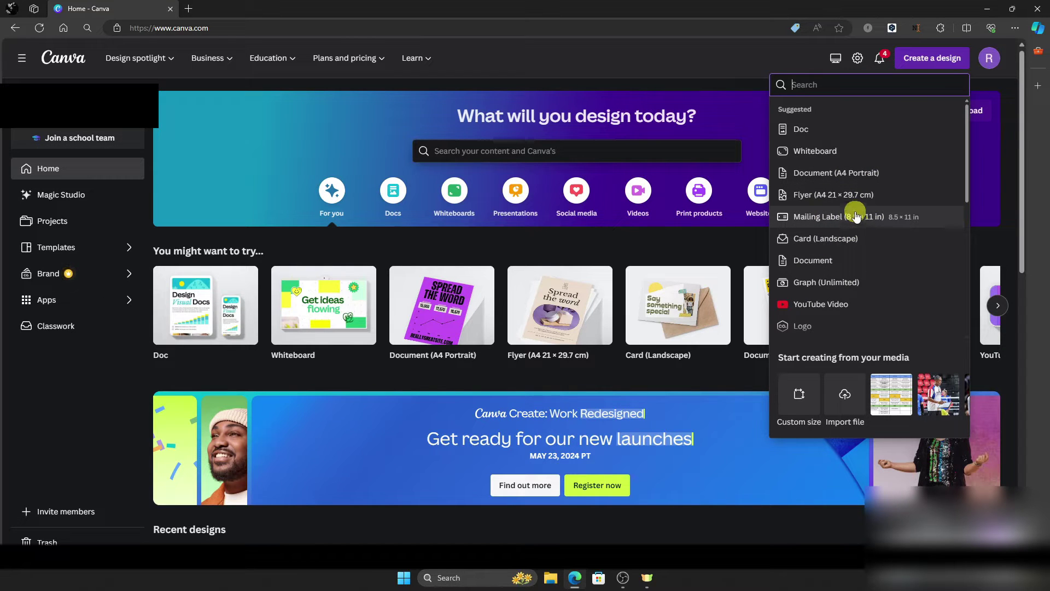
- Search design types for 'youtube' and create a blank YouTube Ad (Landscape) design
type("tiktok")
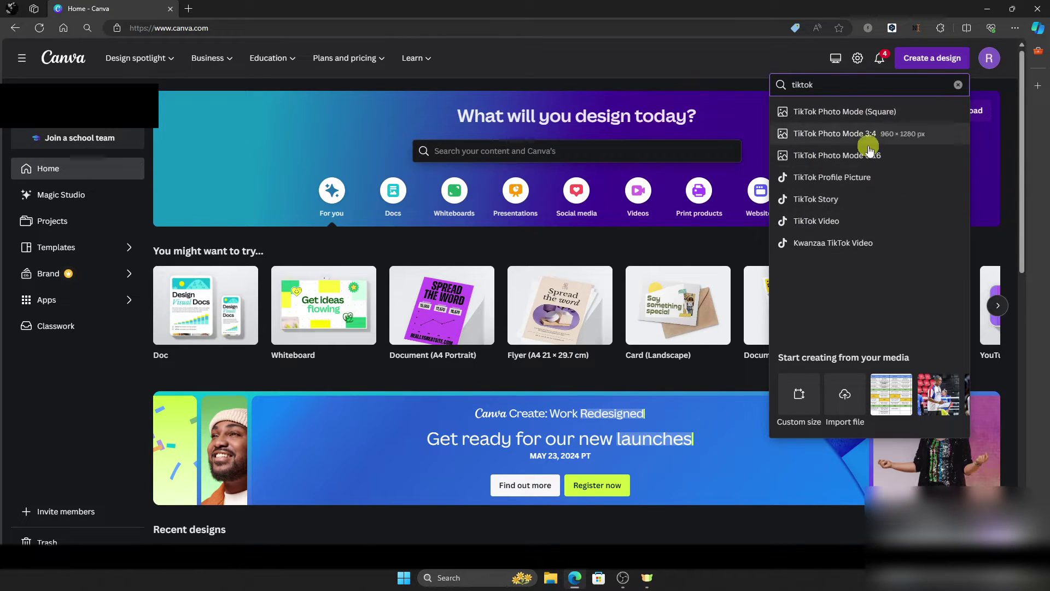
key("BackSpace")
key("BackSpace")
key("BackSpace")
key("BackSpace")
key("BackSpace")
key("BackSpace")
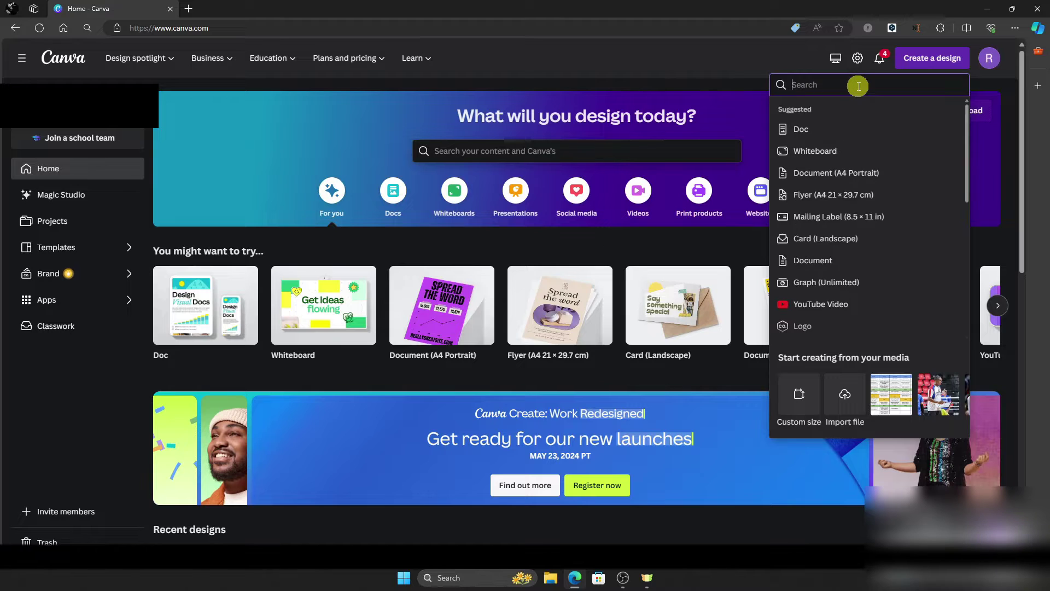
type("youtube")
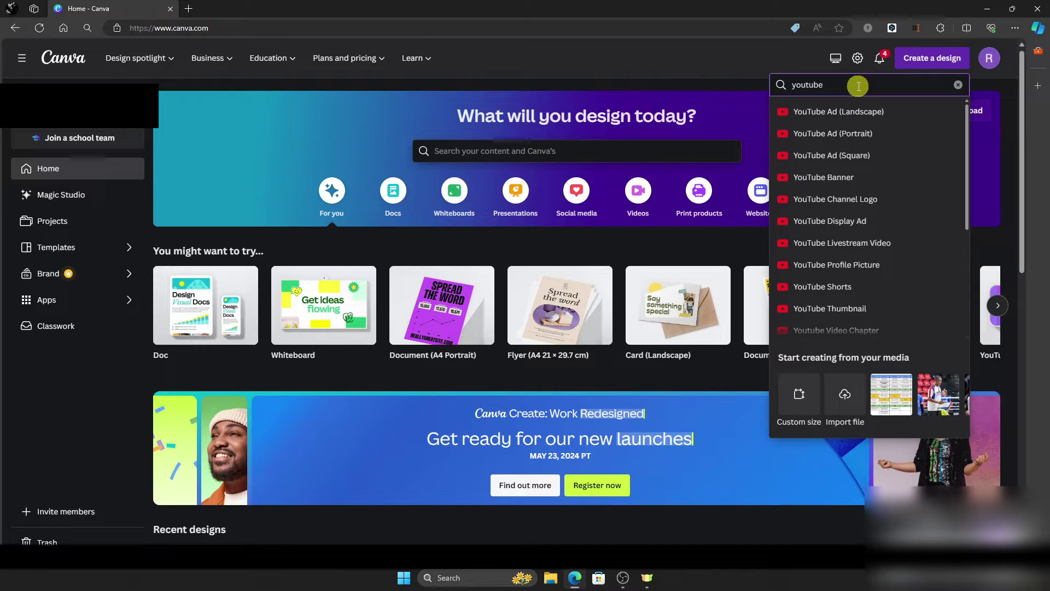
left_click(895, 116)
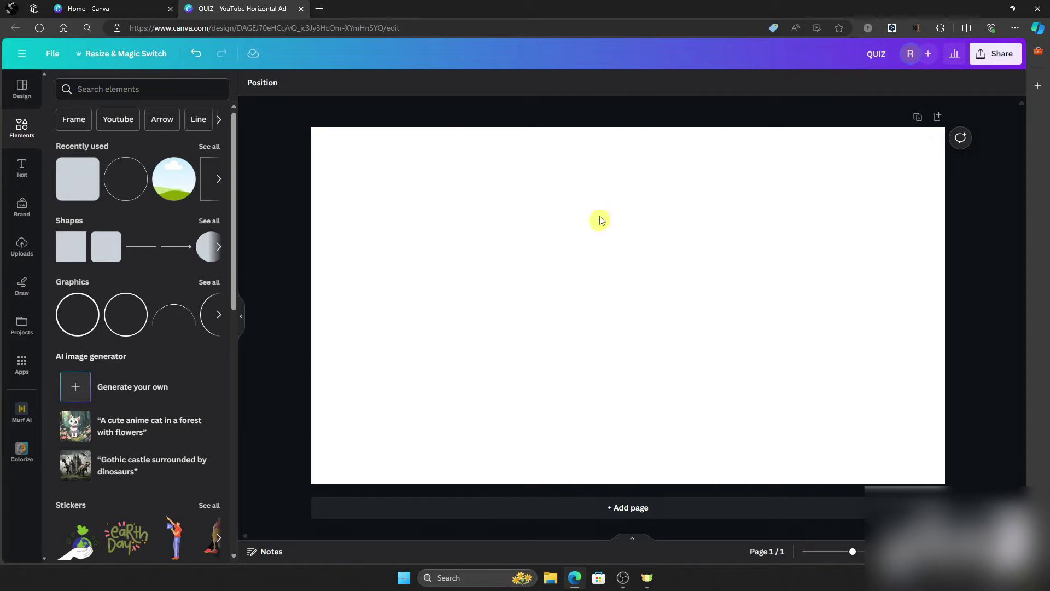
left_click(117, 91)
- Add the blue spiral video from a 'spiral background' search, stretch it to fill the page, and play it
type("spiral background")
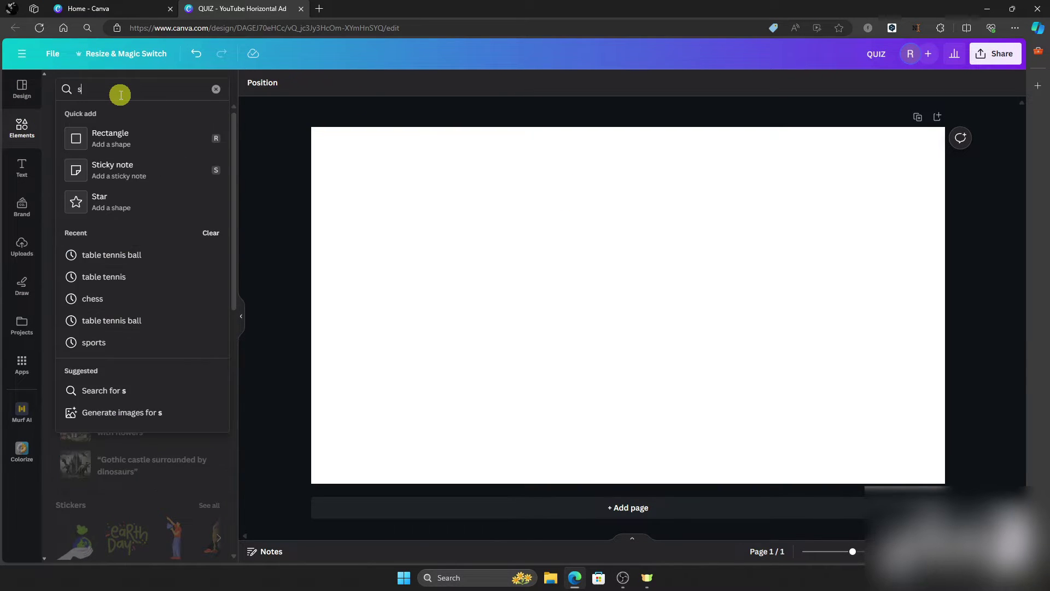
key("Return")
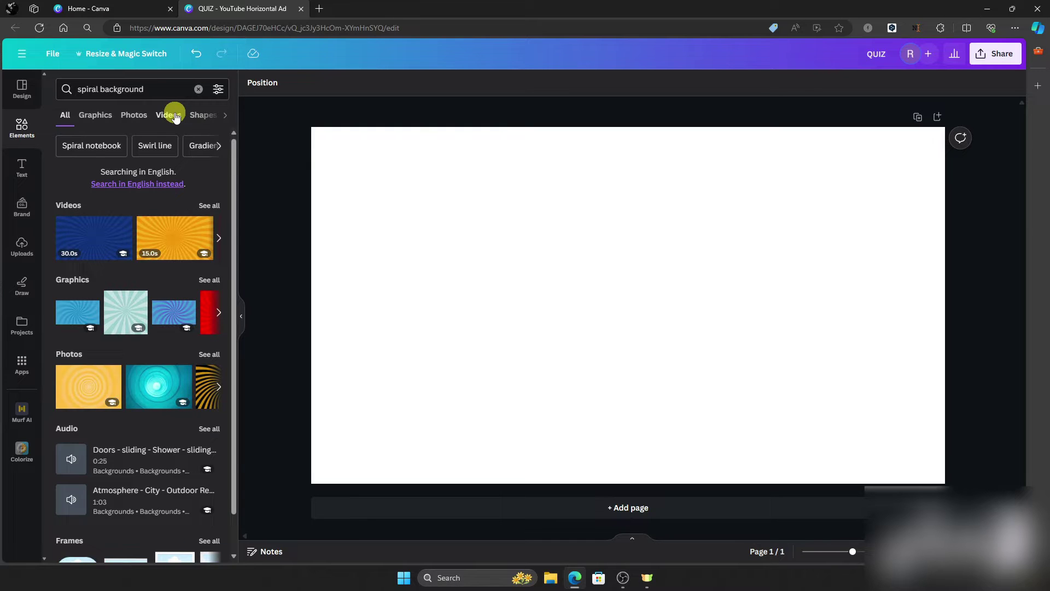
left_click(175, 115)
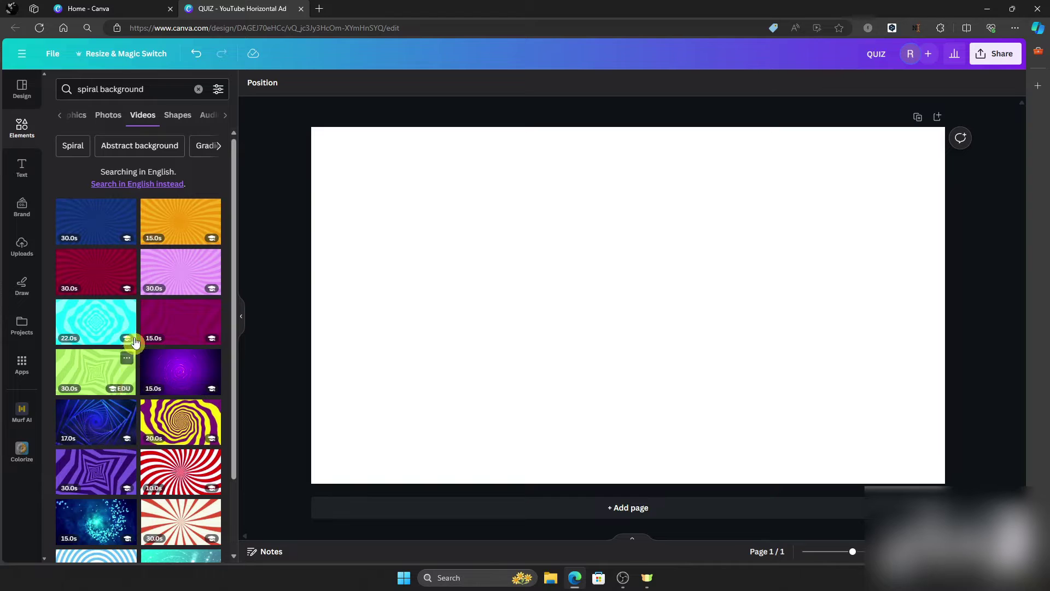
scroll(110, 230, "down", 3)
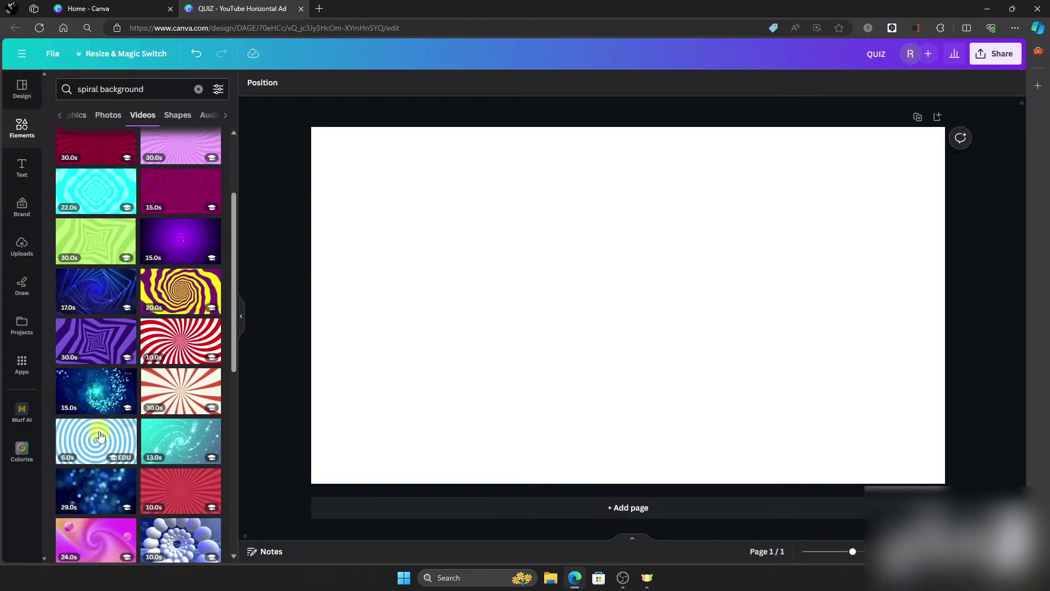
scroll(110, 405, "up", 3)
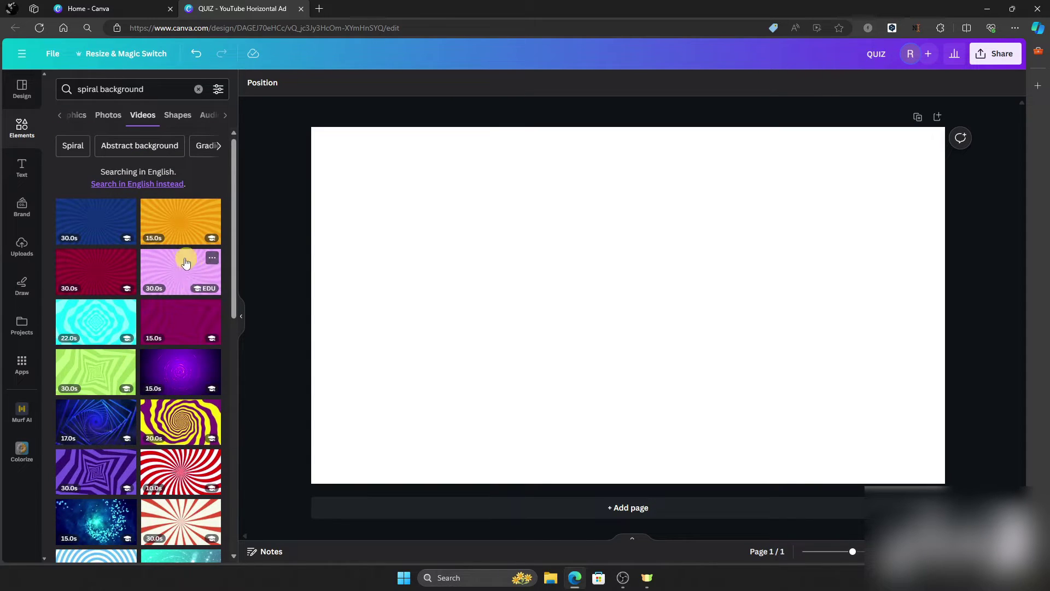
left_click(106, 224)
left_click_drag(500, 297, 431, 249)
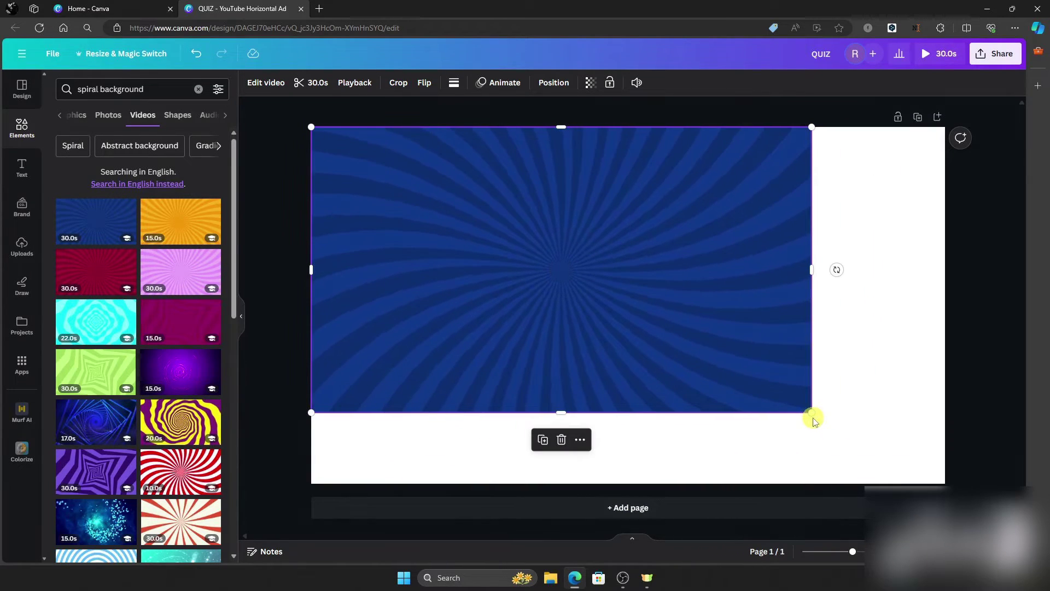
left_click_drag(812, 413, 966, 420)
left_click(622, 305)
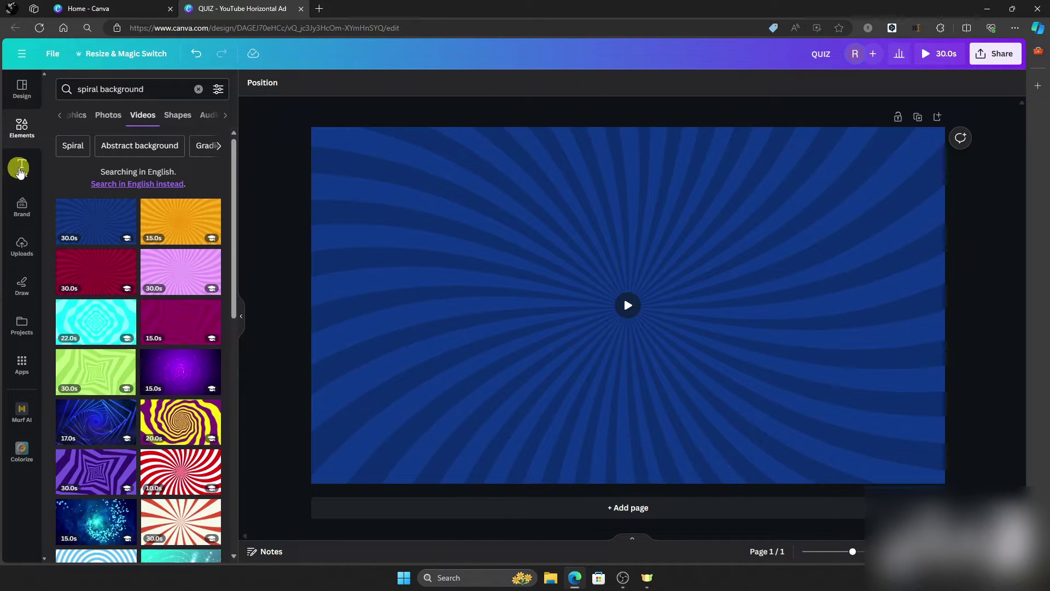
- Add a QUIZ TIME title in Anton, move it near the top, and toggle underline on and off
left_click(21, 168)
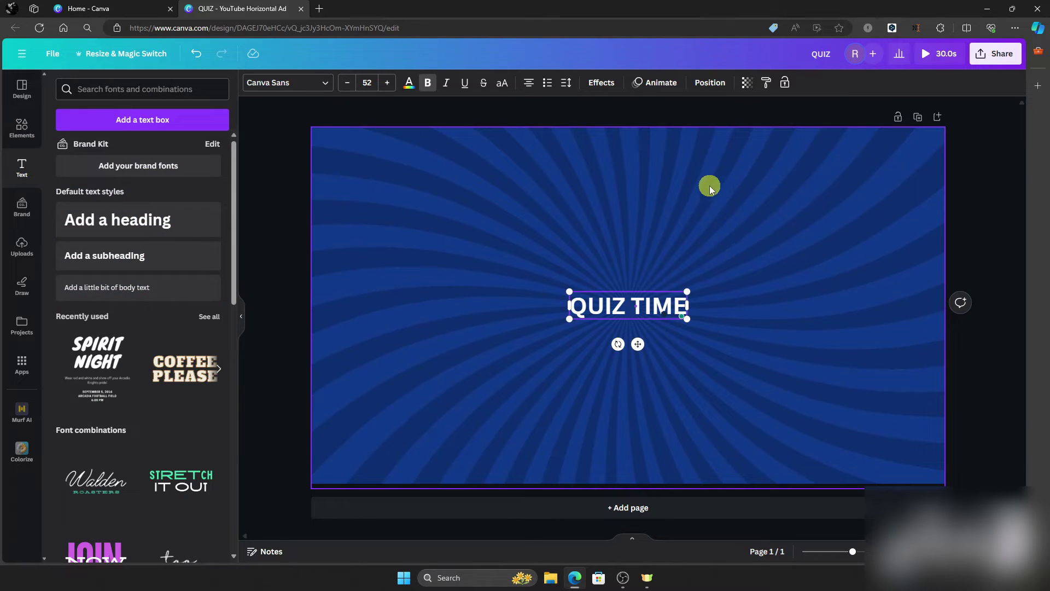
left_click(319, 82)
scroll(144, 264, "down", 6)
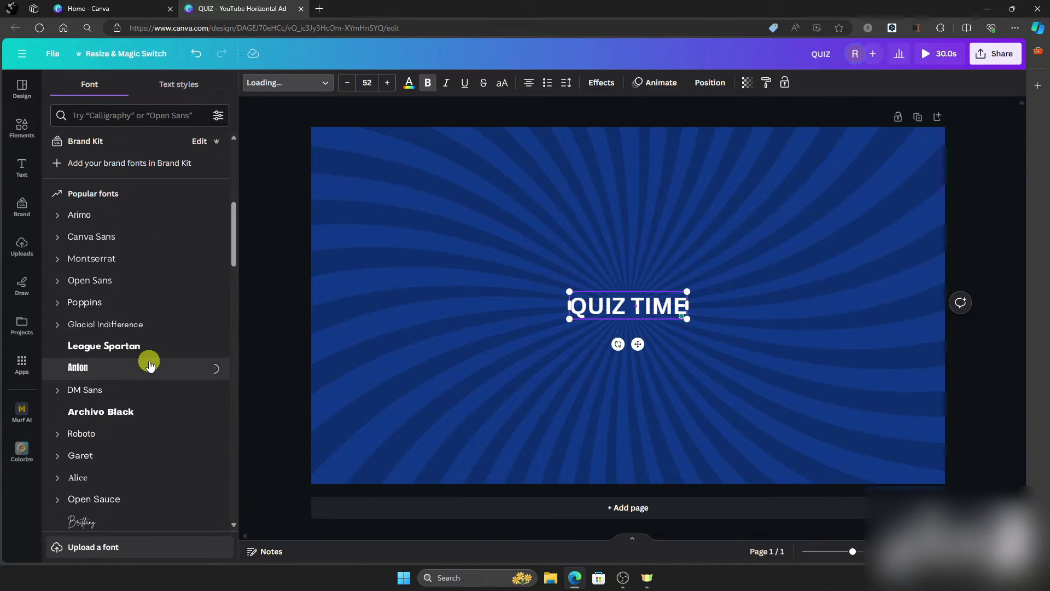
left_click(147, 365)
left_click_drag(638, 343, 709, 192)
left_click(408, 82)
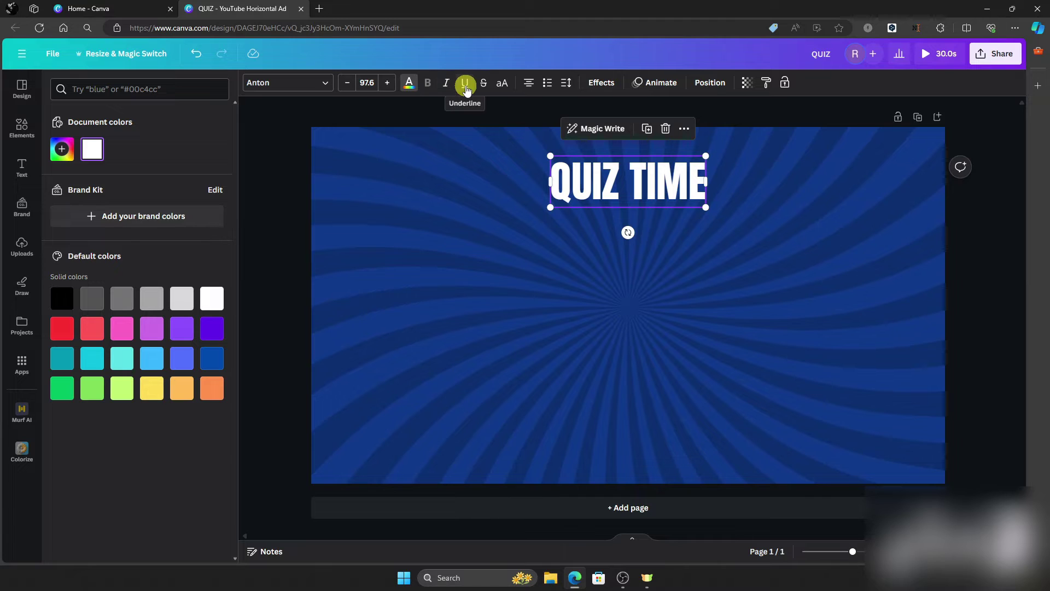
left_click(466, 84)
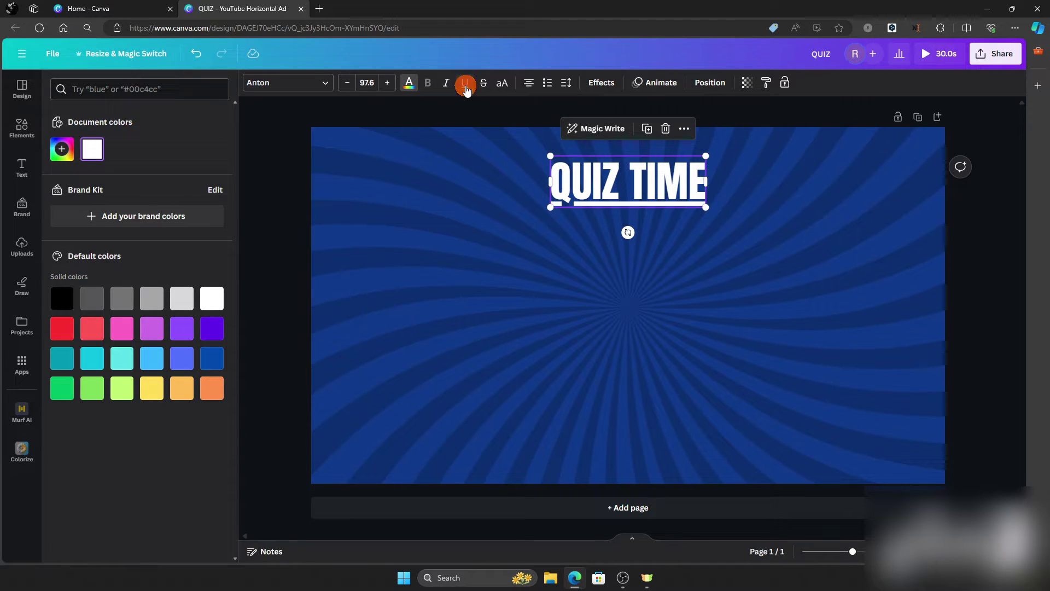
left_click(465, 86)
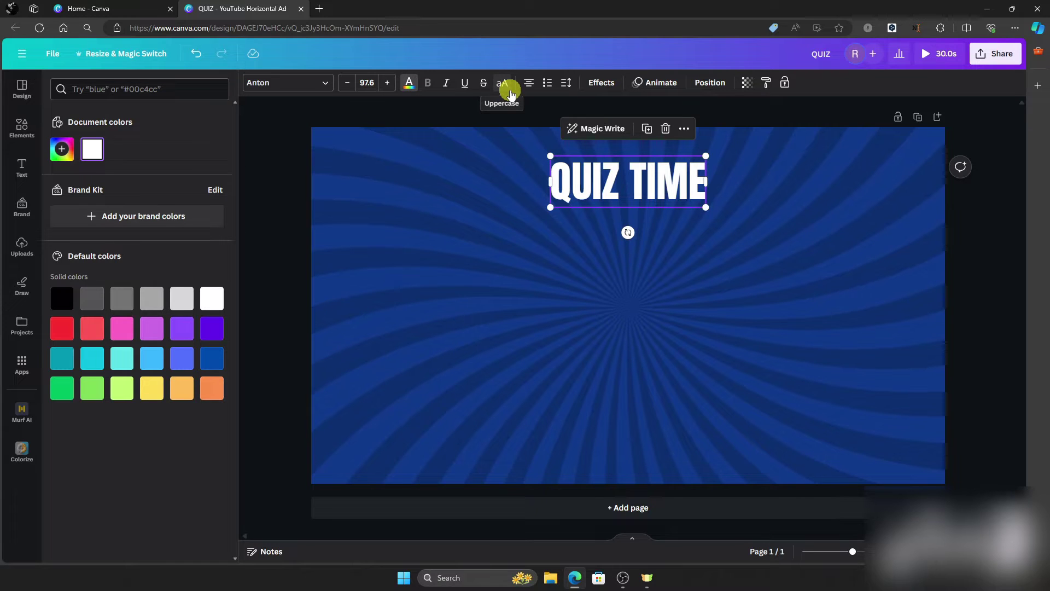
- Add a yellow rounded square and move it up behind the QUIZ TIME title
left_click(27, 131)
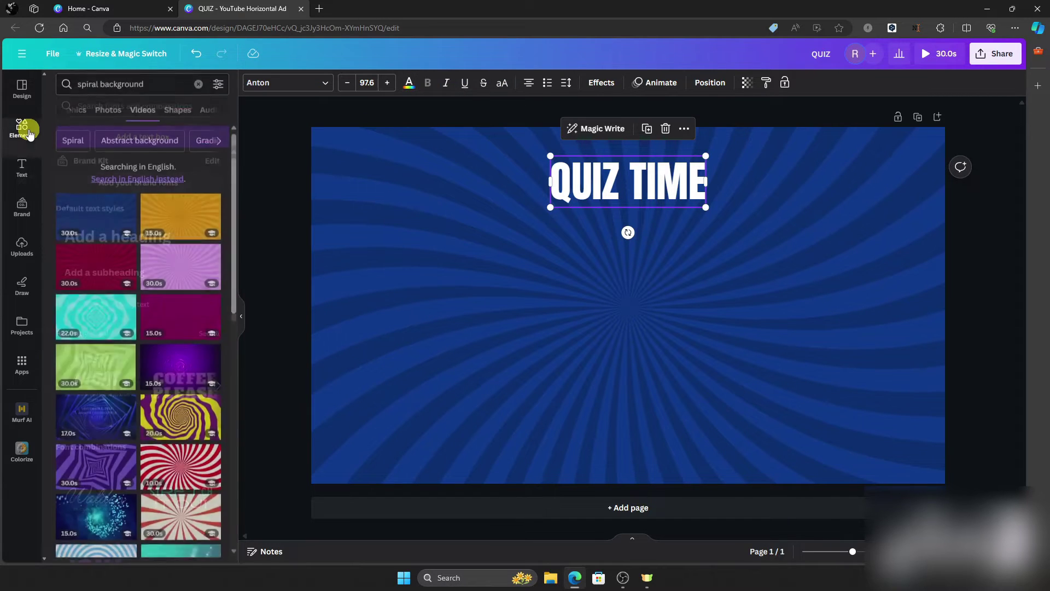
left_click(61, 116)
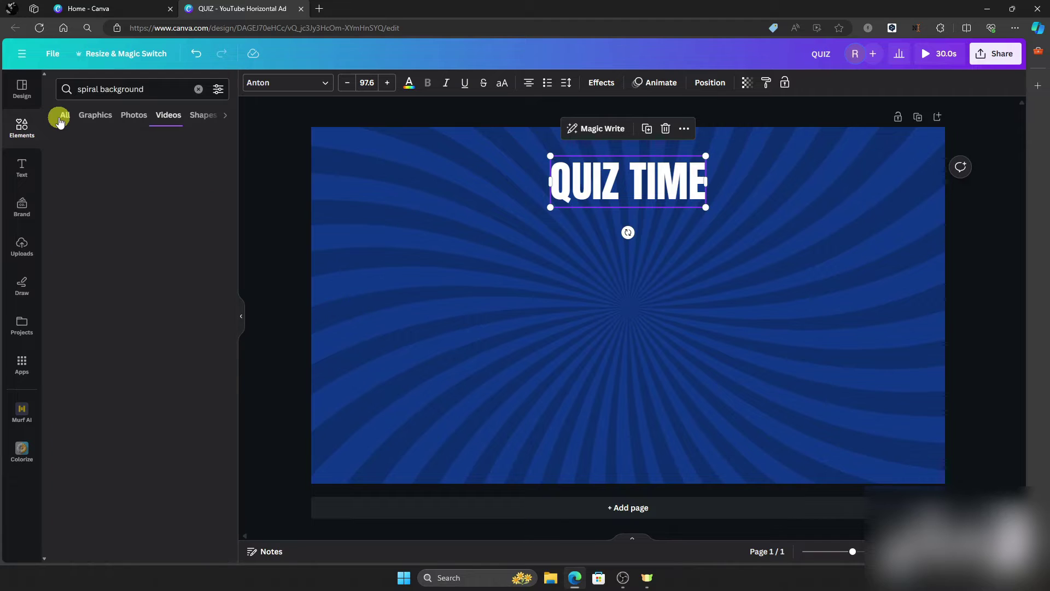
left_click(198, 88)
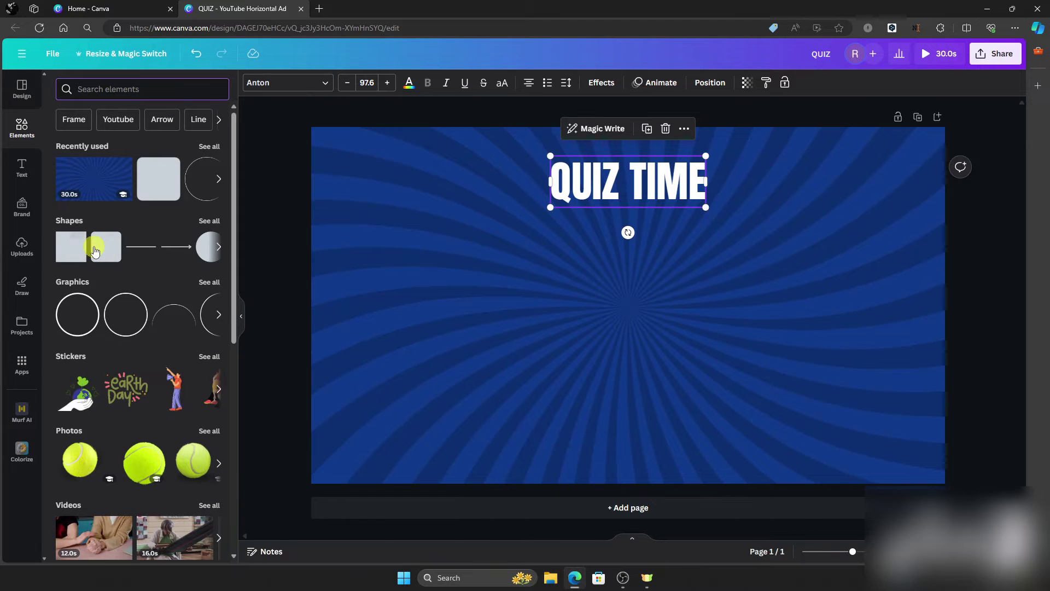
left_click(110, 257)
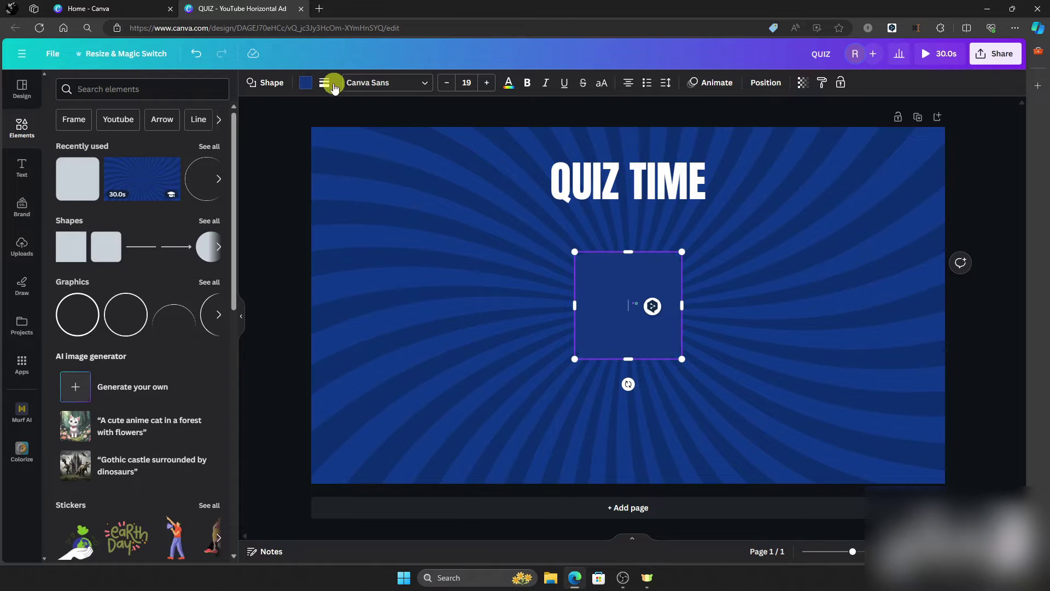
left_click(305, 82)
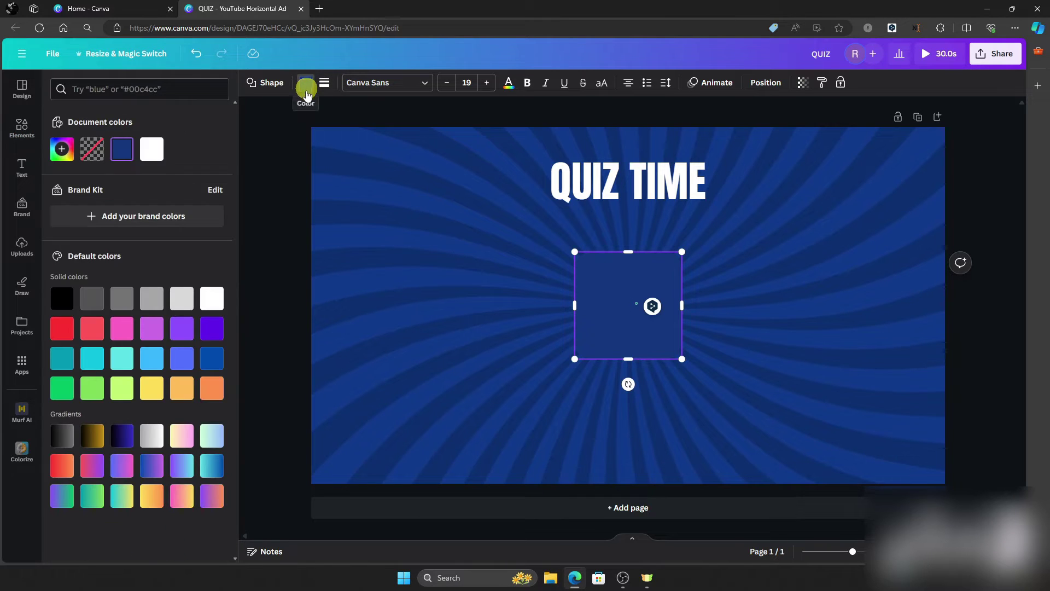
left_click(151, 387)
left_click_drag(629, 305, 585, 162)
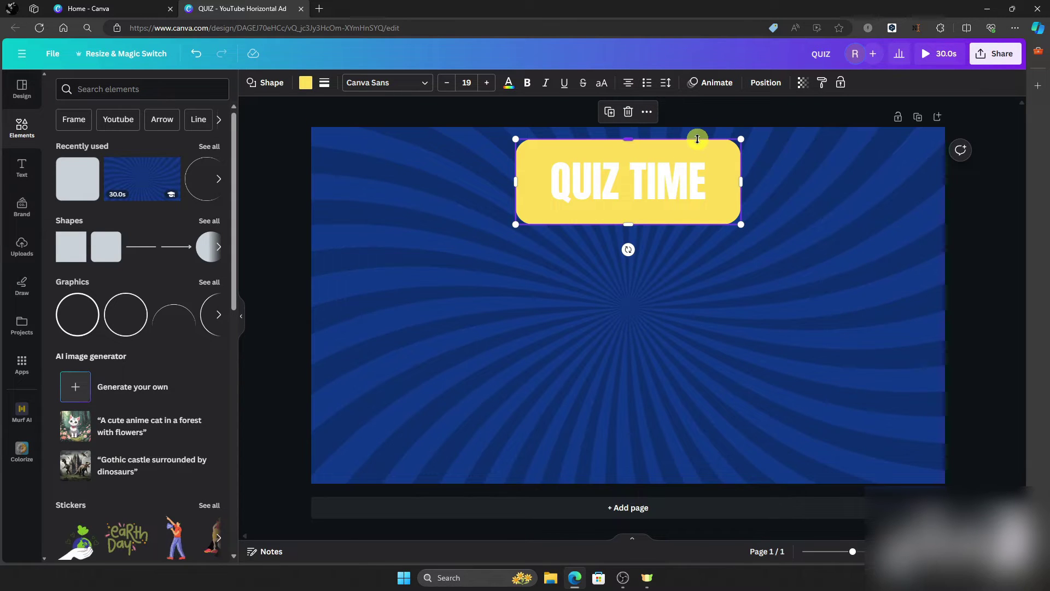
- Offset a black copy of the square and send it one layer back as a shadow
left_click_drag(698, 139, 702, 144)
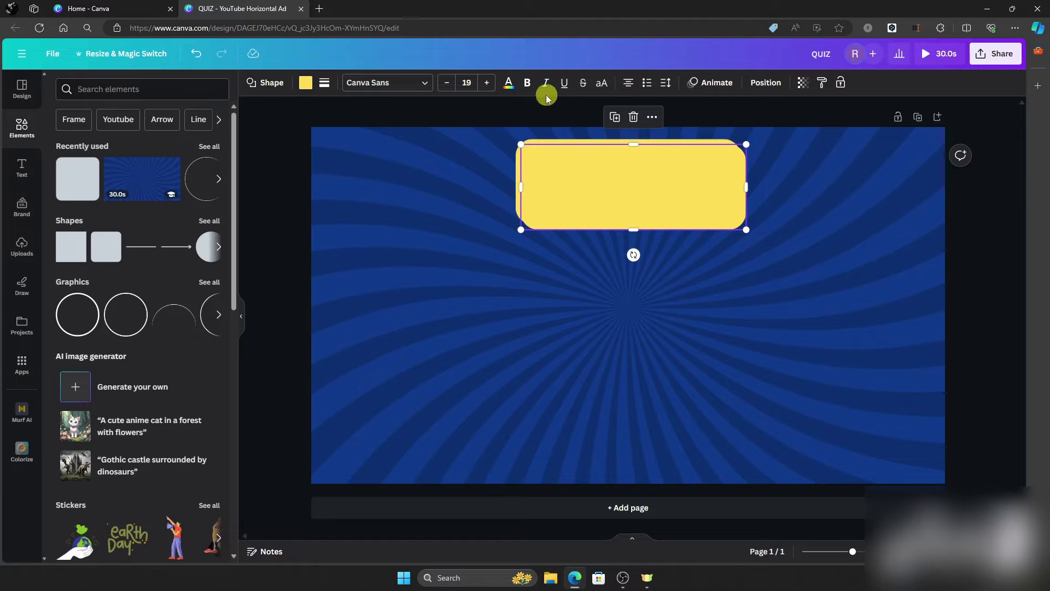
left_click(305, 83)
left_click(61, 298)
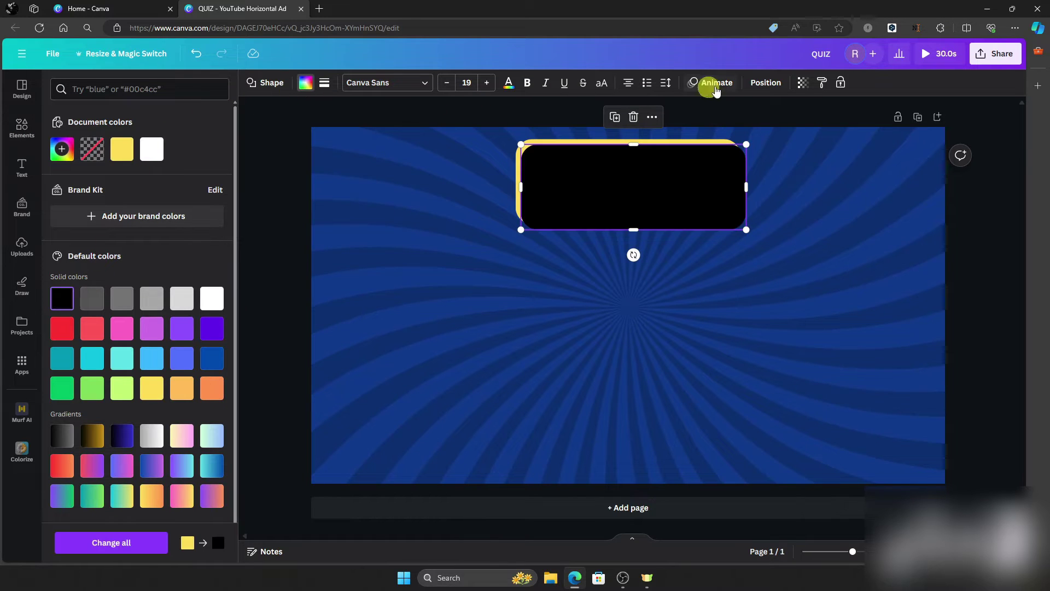
left_click(763, 85)
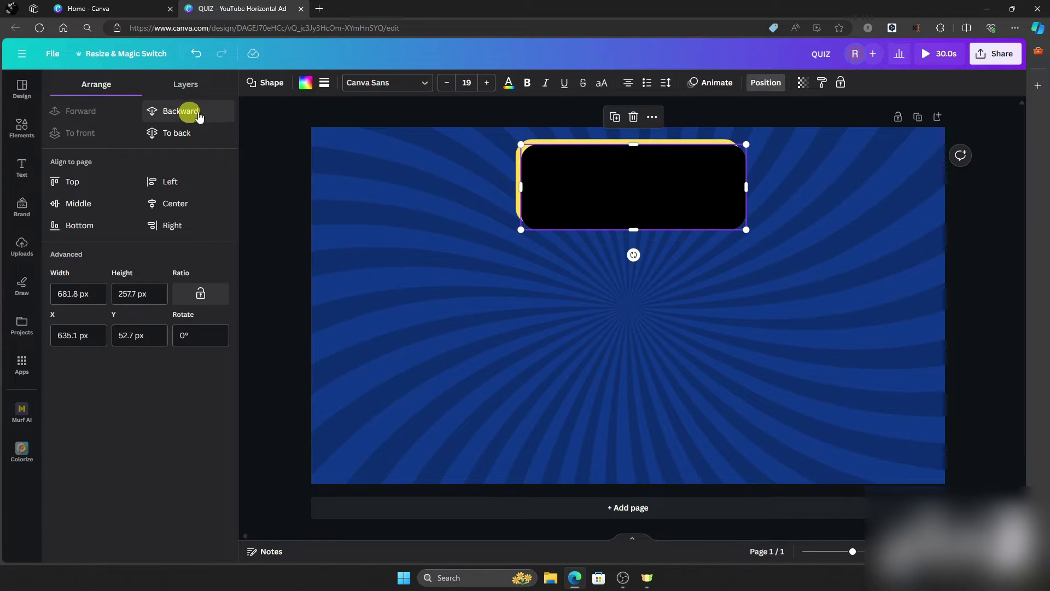
left_click(174, 112)
left_click(998, 212)
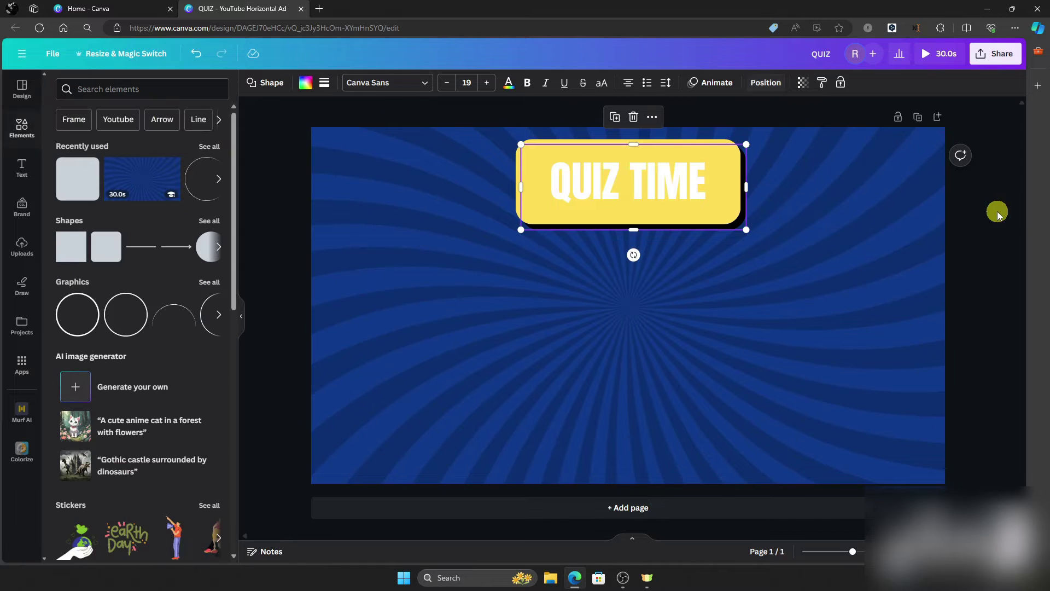
left_click(817, 205)
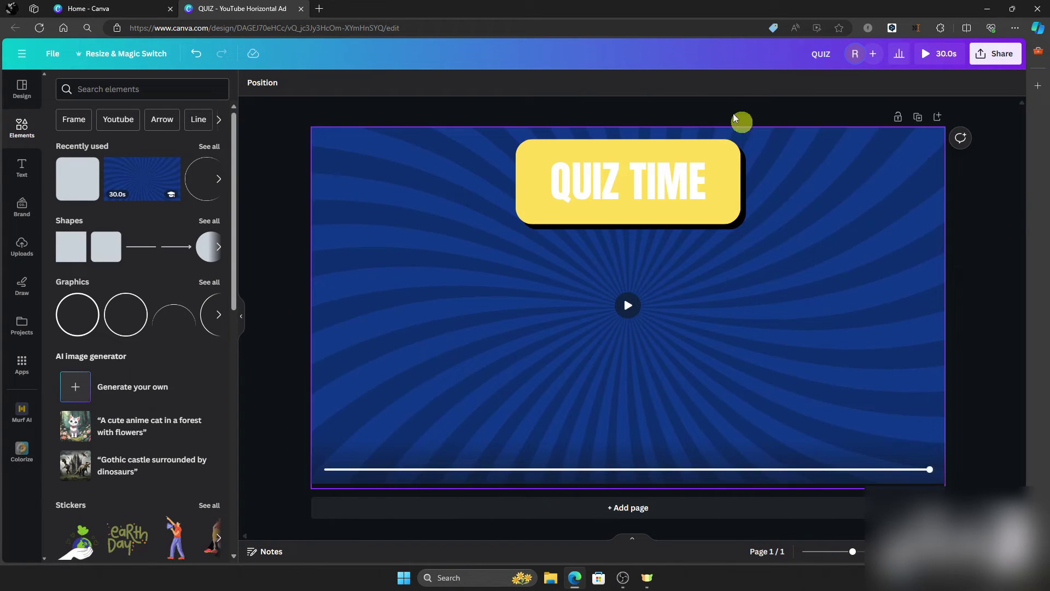
left_click(705, 107)
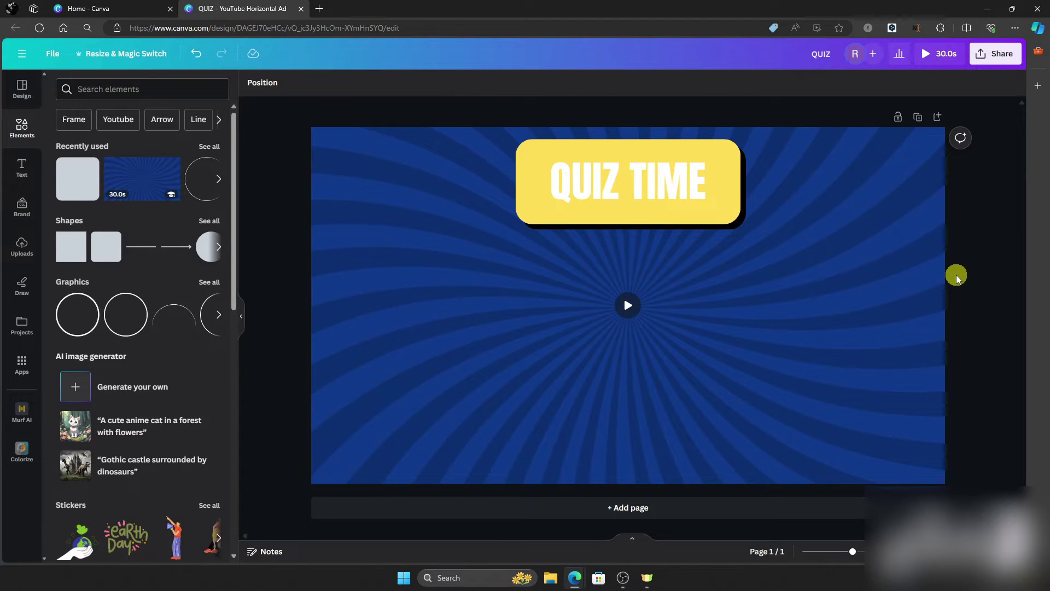
- Copy quiz question 1 and its four options from ChatGPT
key("alt+Tab")
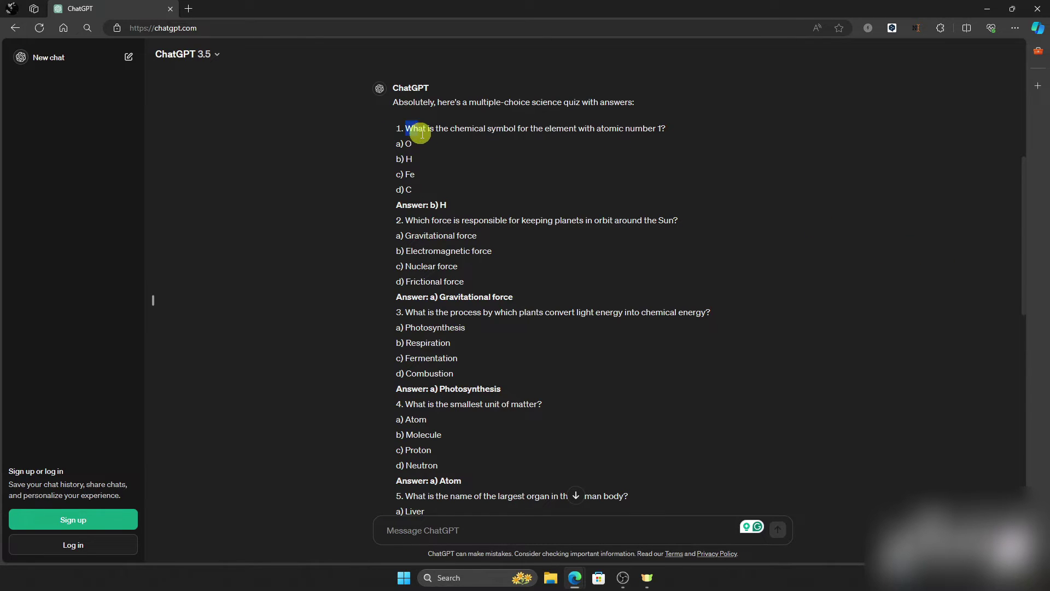
left_click_drag(422, 133, 421, 193)
key("ctrl+c")
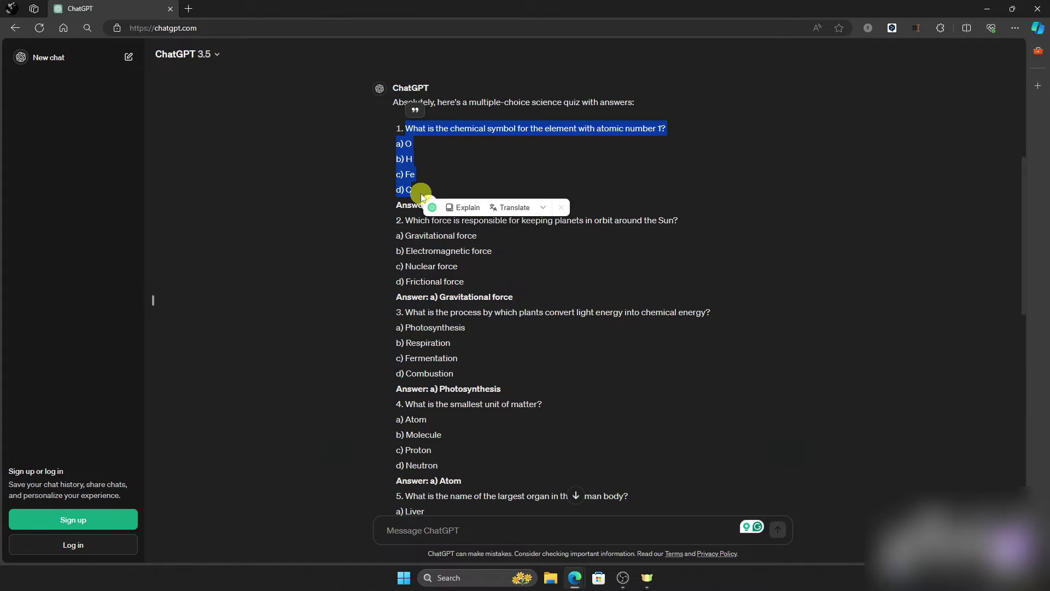
key("alt+Tab")
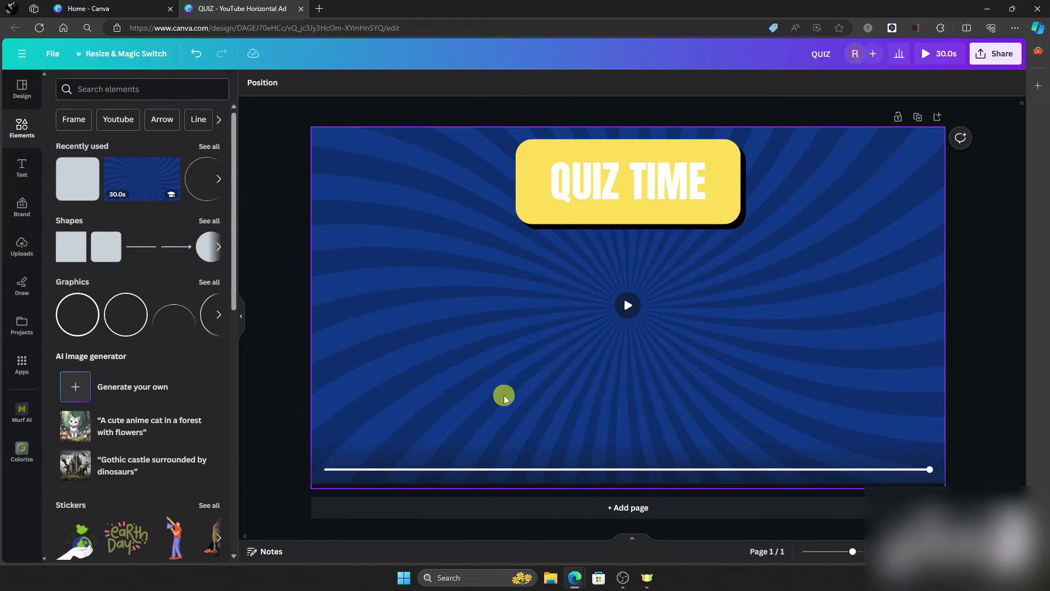
- Paste question 1 with options a)–d), set it in League Spartan, enlarge it and move it under the title
key("ctrl+v")
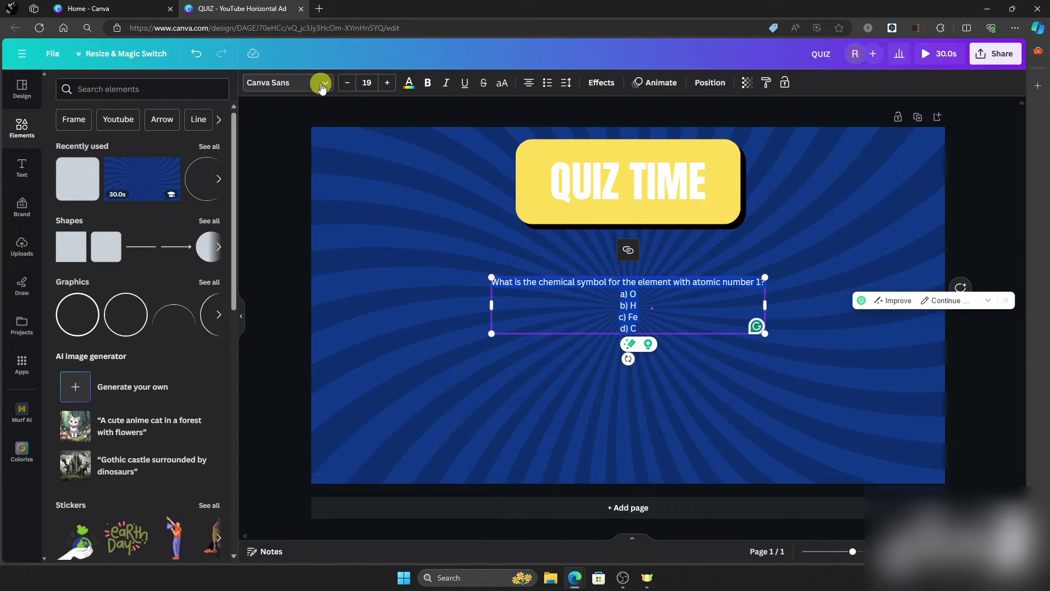
left_click(322, 87)
left_click(134, 350)
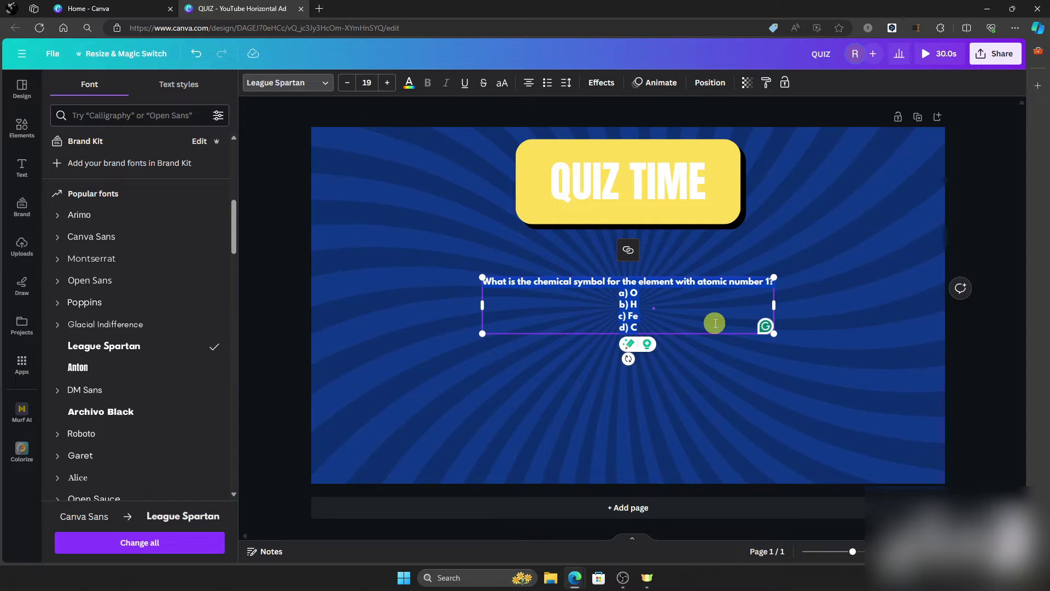
left_click_drag(774, 333, 919, 432)
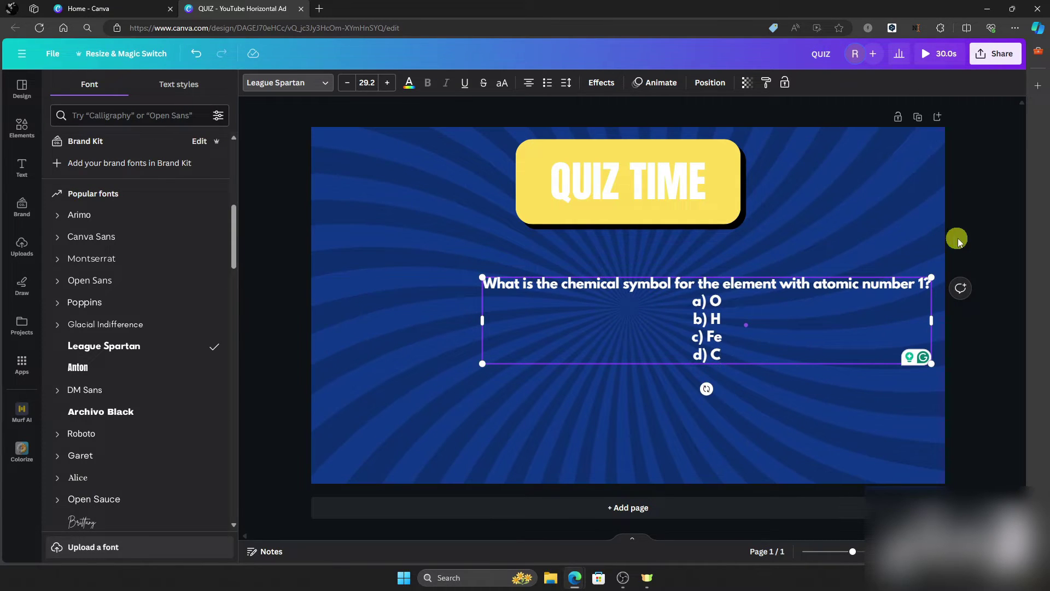
left_click_drag(891, 276, 823, 255)
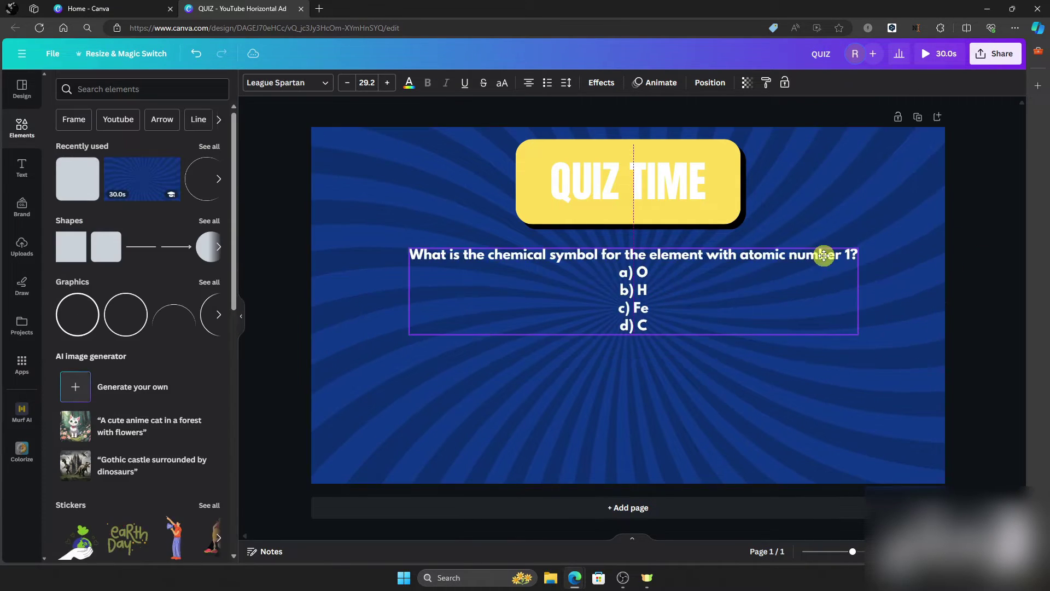
left_click(78, 179)
- Stretch the yellow shape into a thin bar and send it behind the question text
left_click_drag(652, 286, 885, 268)
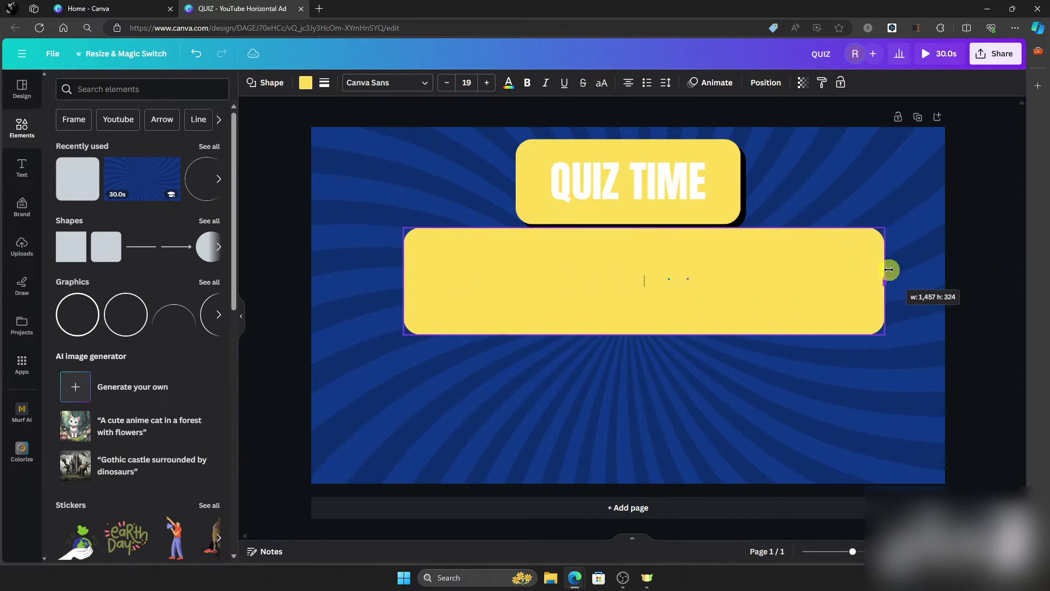
left_click_drag(644, 336, 632, 273)
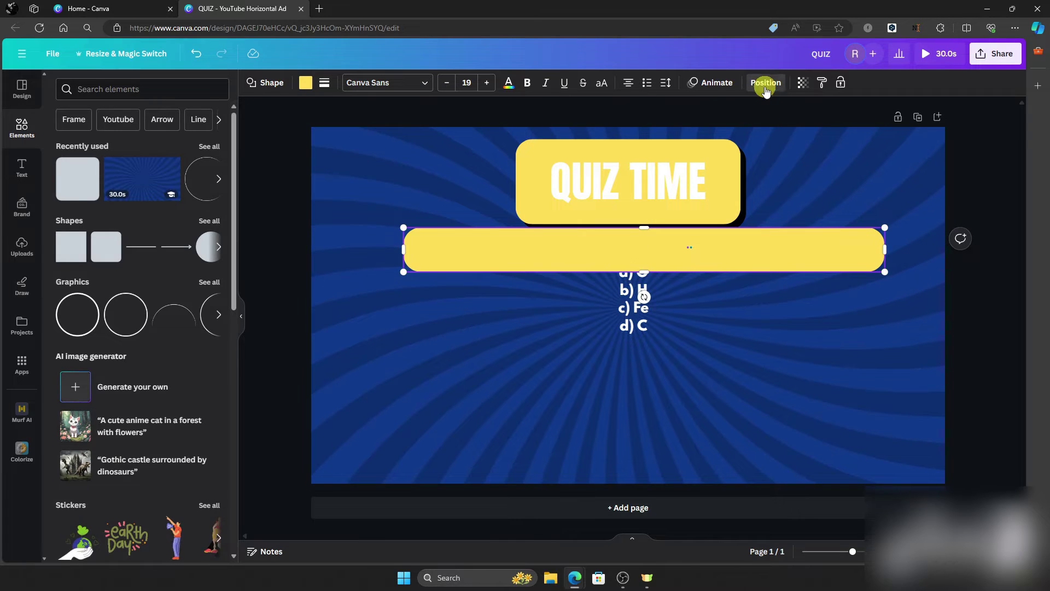
left_click(766, 82)
left_click(195, 115)
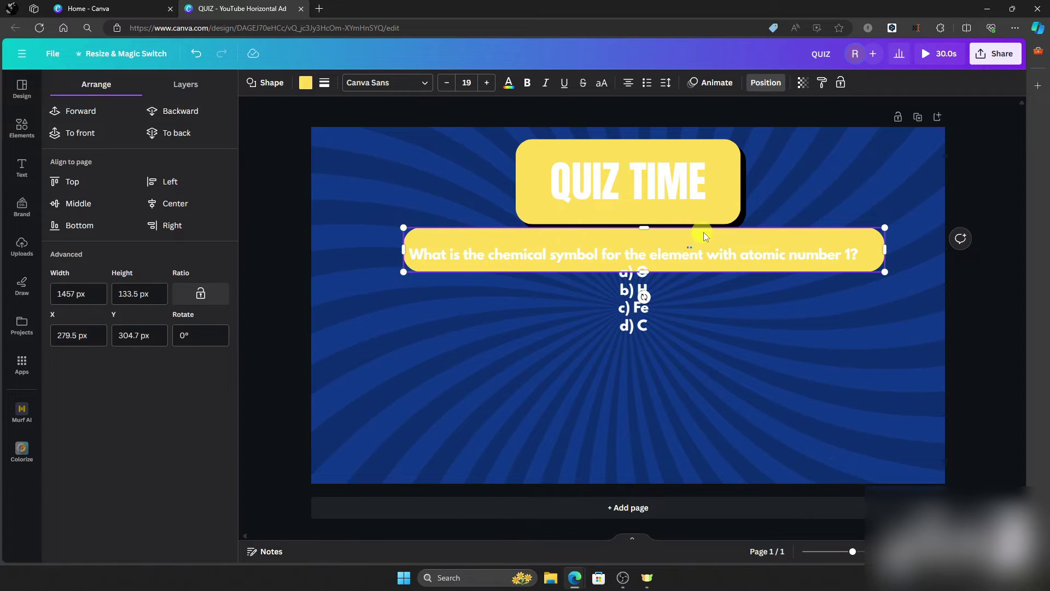
left_click_drag(766, 238, 757, 244)
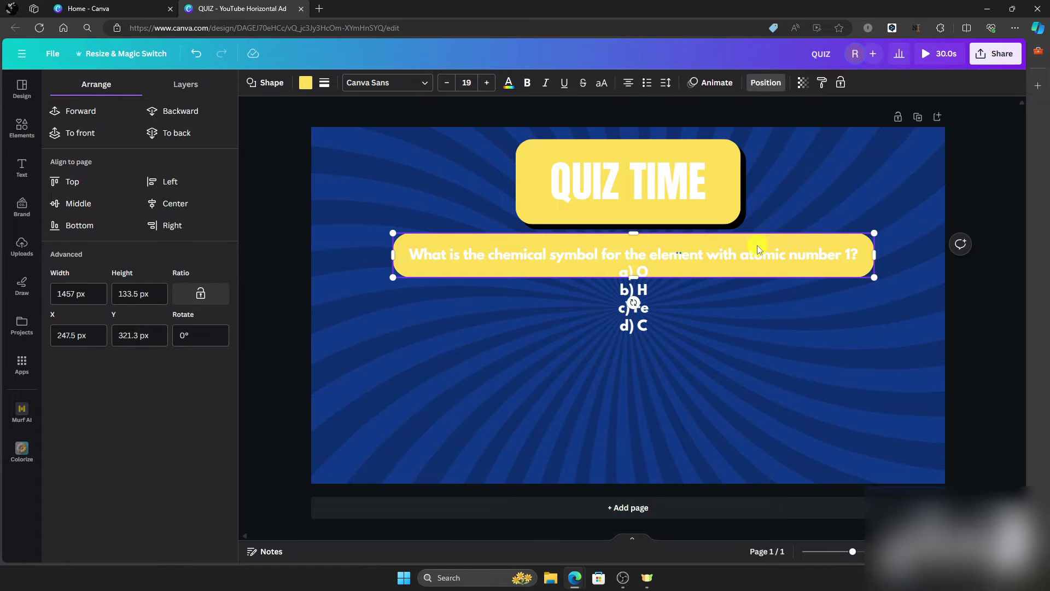
- Duplicate the bar, colour the copy black, and send it behind as a shadow
key("ctrl+d")
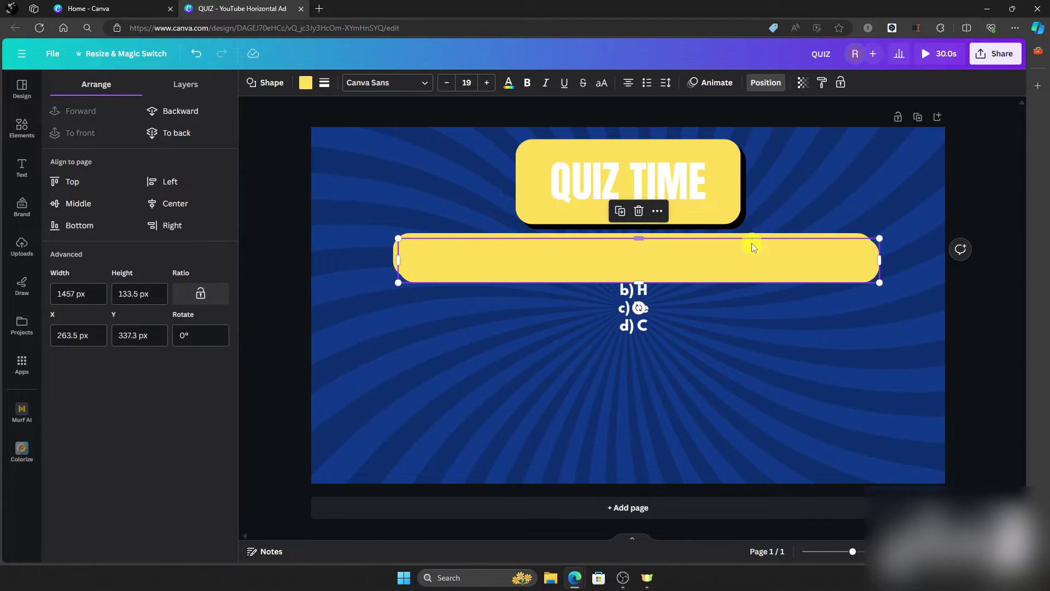
left_click(176, 133)
left_click(305, 82)
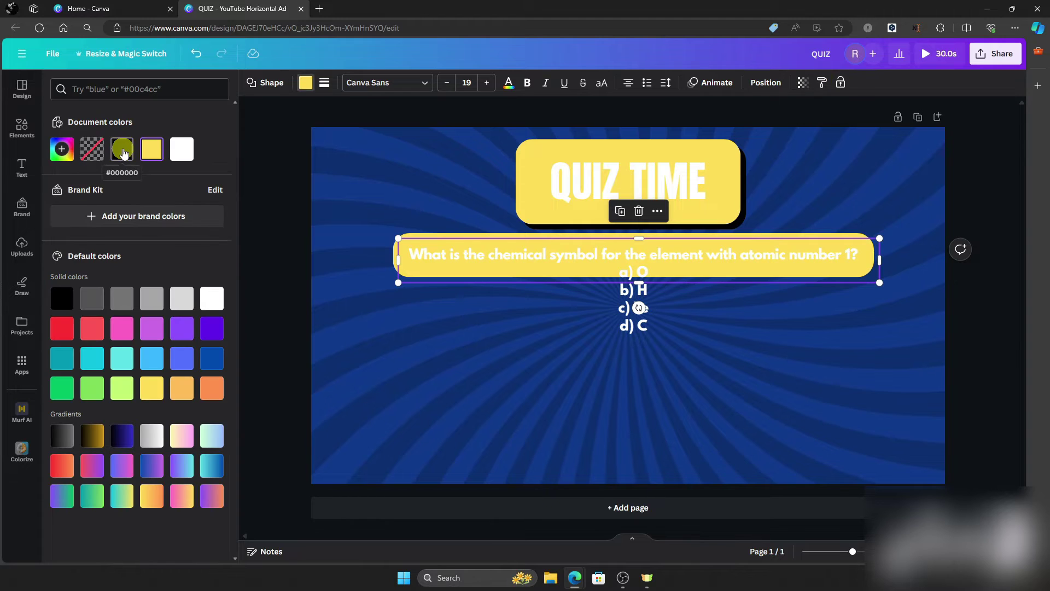
left_click(117, 148)
left_click(976, 309)
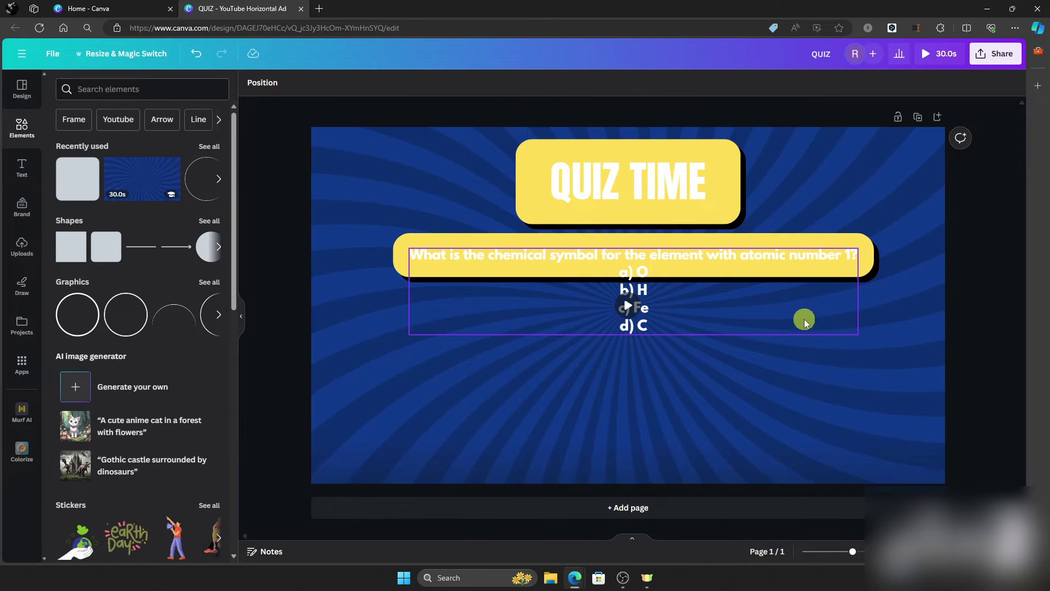
- Cut the answer lines into a separate text box set in League Spartan
double_click(639, 295)
mouse_move(639, 295)
left_mouse_down()
mouse_move(627, 285)
mouse_move(652, 322)
left_mouse_up()
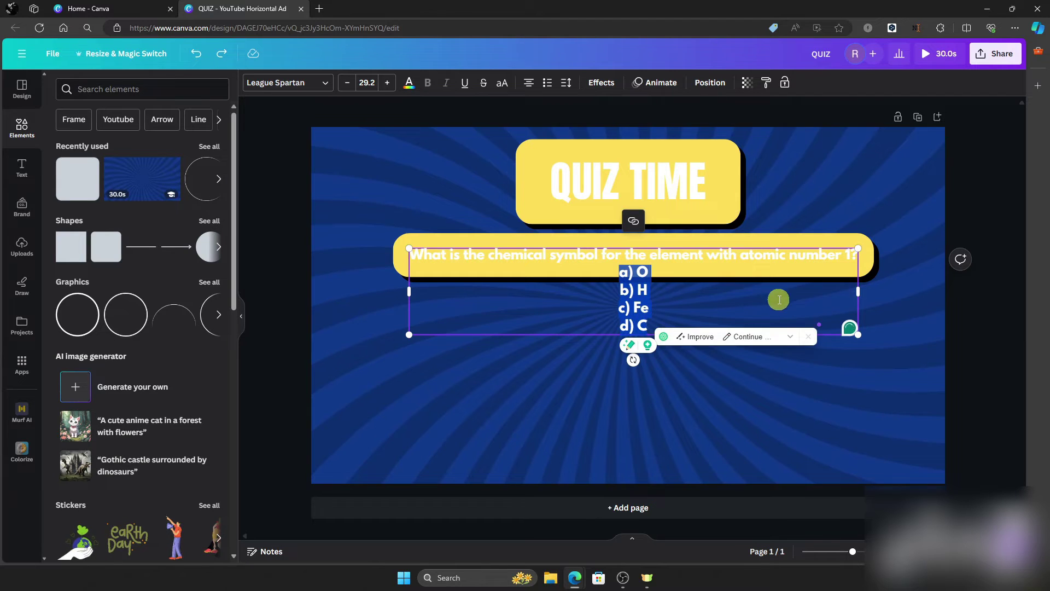
key("ctrl+x")
key("ctrl+v")
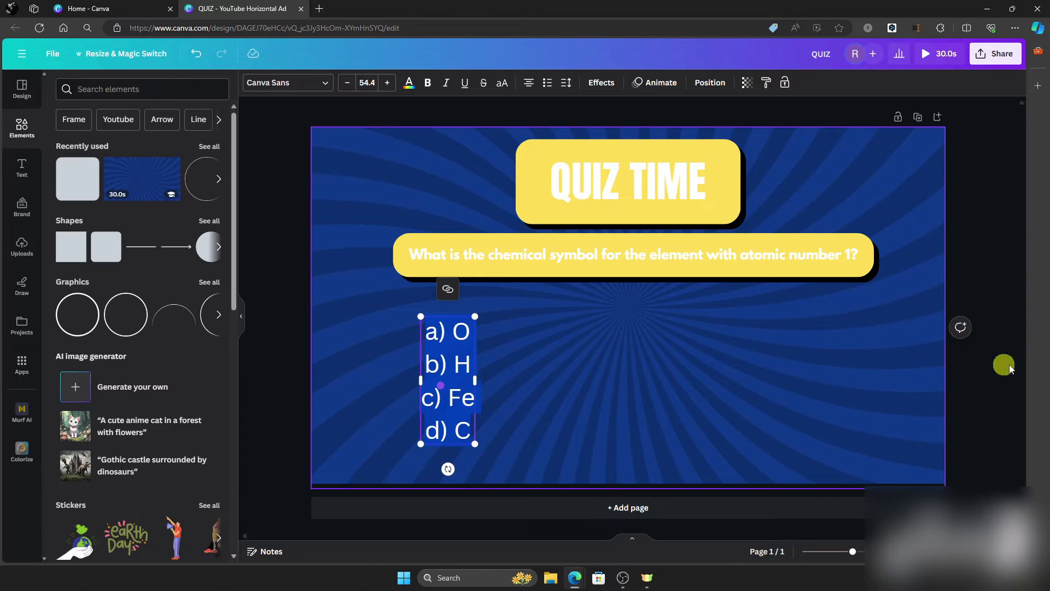
left_click(287, 83)
left_click(173, 349)
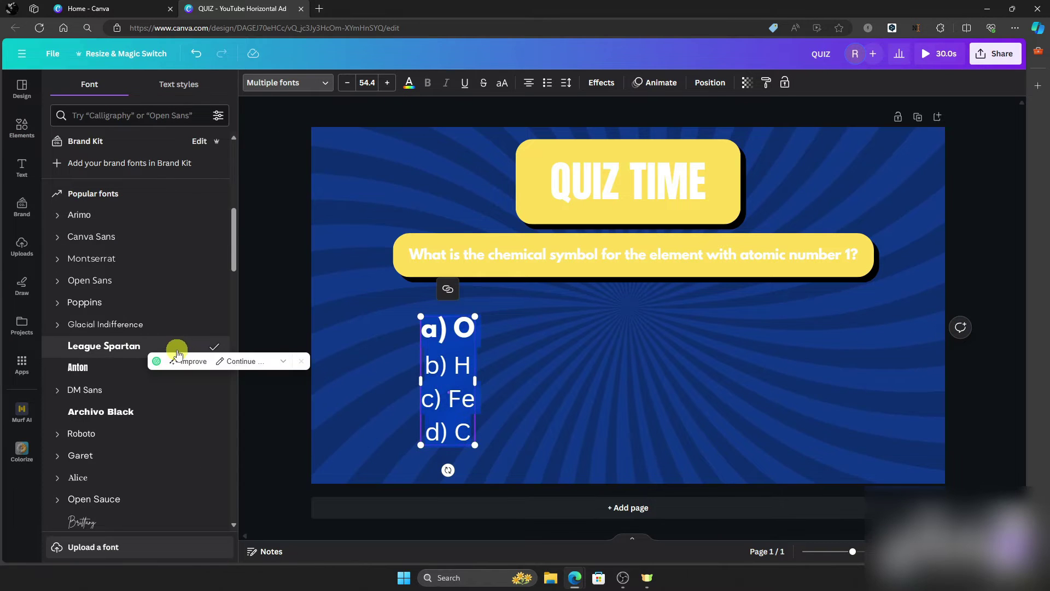
left_click(175, 358)
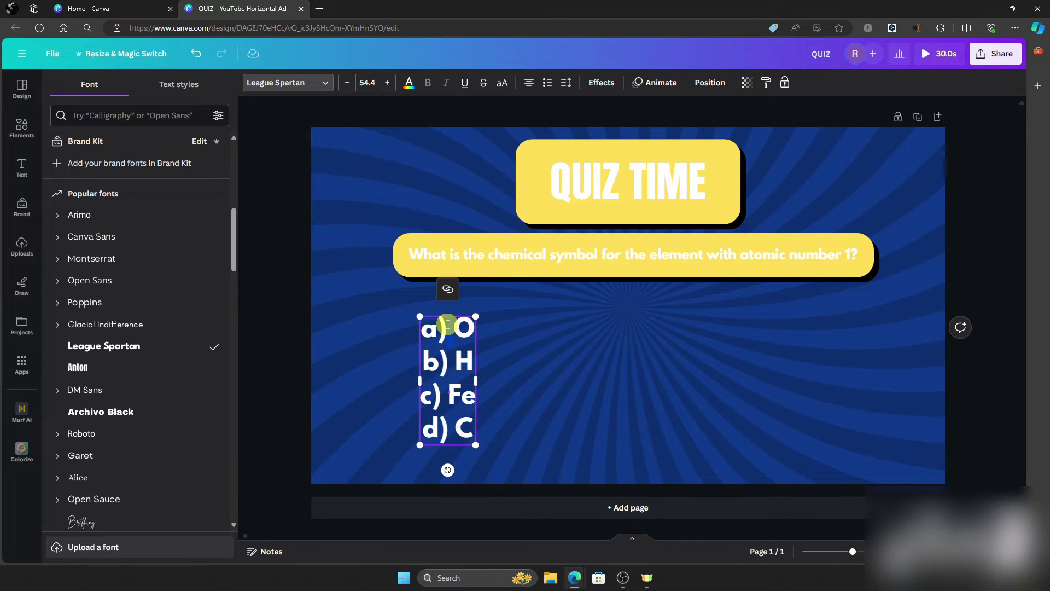
- Replace the a)–d) answer labels with A., B., C. and D
key("BackSpace")
key("BackSpace")
type("A.")
key("Down")
key("BackSpace")
key("BackSpace")
type("B.")
key("Down")
key("BackSpace")
key("BackSpace")
key("BackSpace")
type("C.")
key("Down")
key("BackSpace")
key("BackSpace")
key("BackSpace")
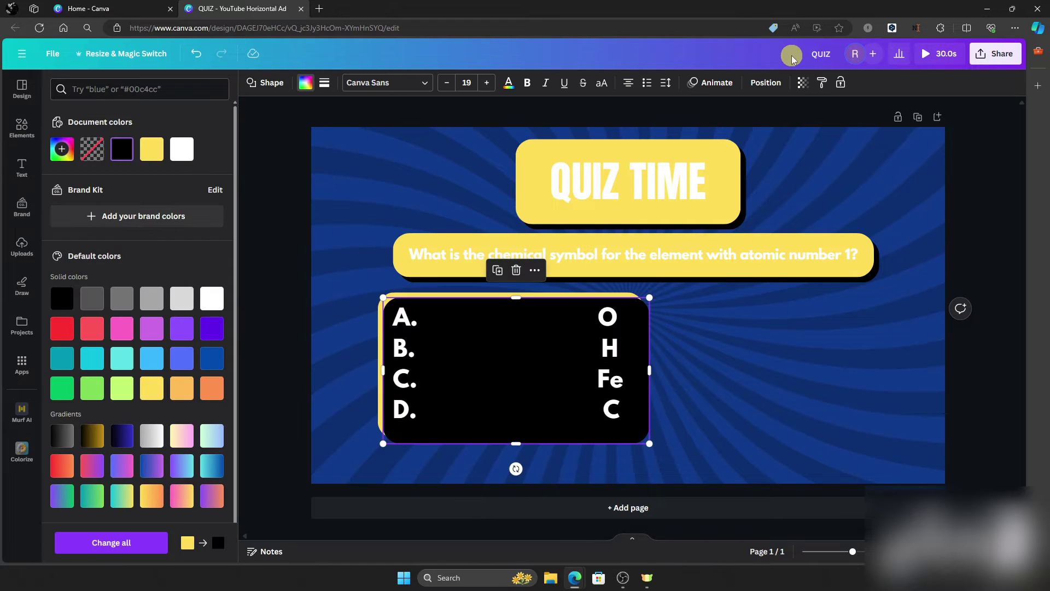
- Send the black shape behind the yellow answer box, select both, and centre them on the page
left_click(777, 87)
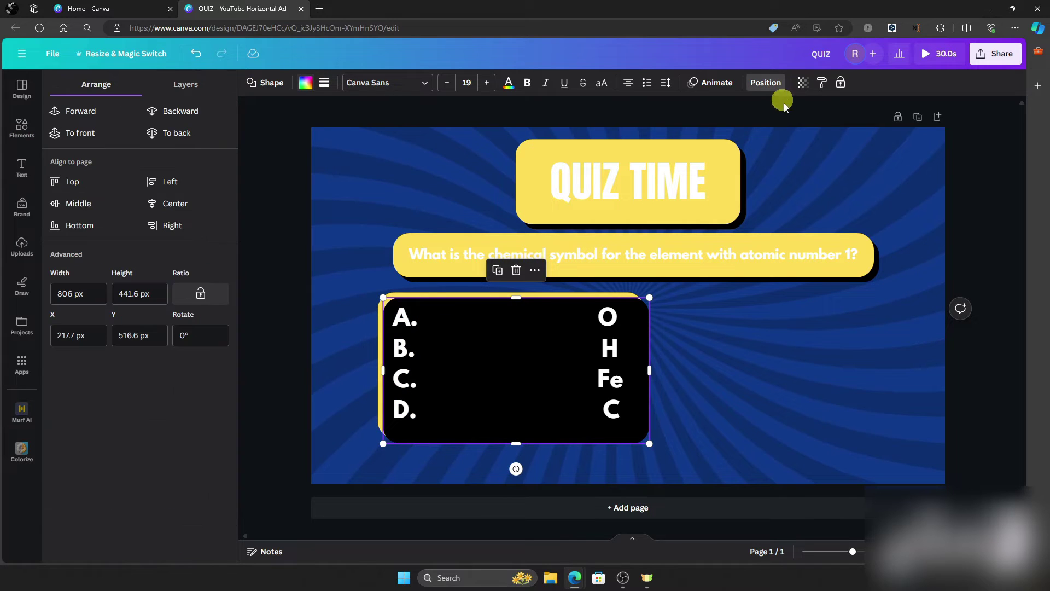
left_click(181, 111)
left_click(645, 330)
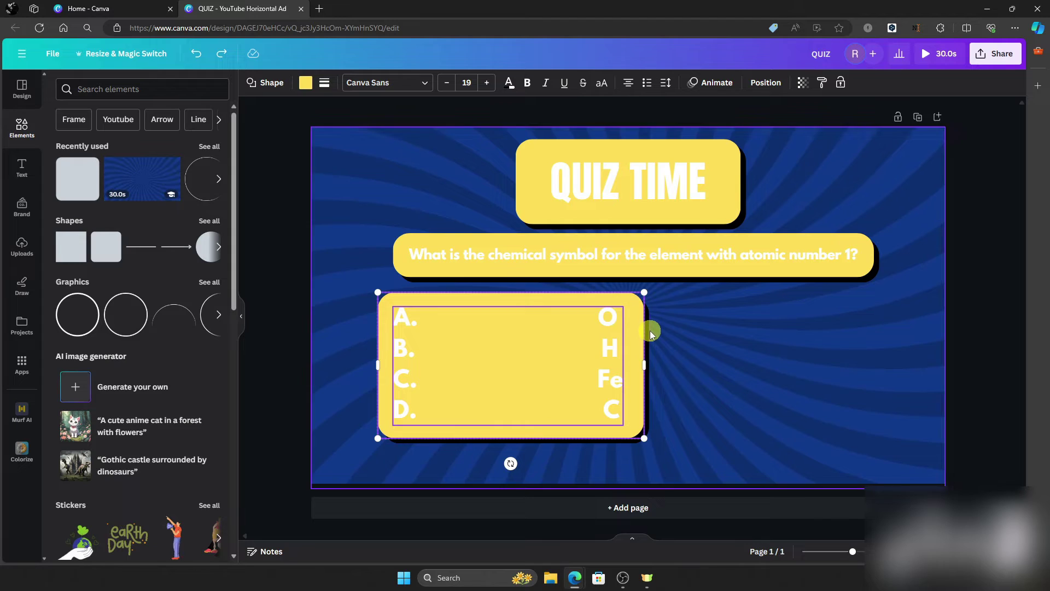
left_click(649, 330, "shift")
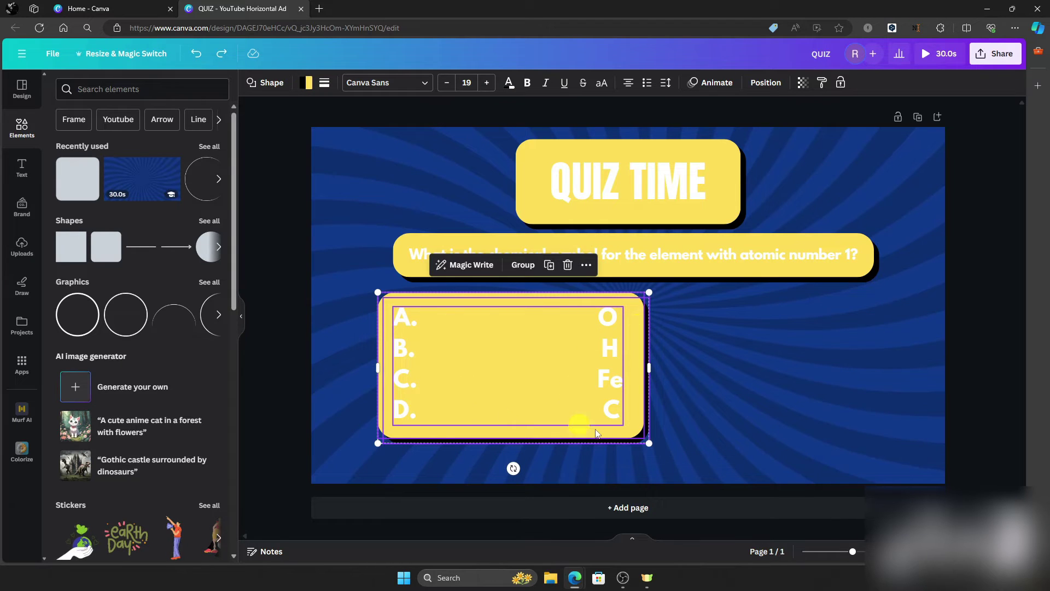
left_click_drag(544, 370, 650, 358)
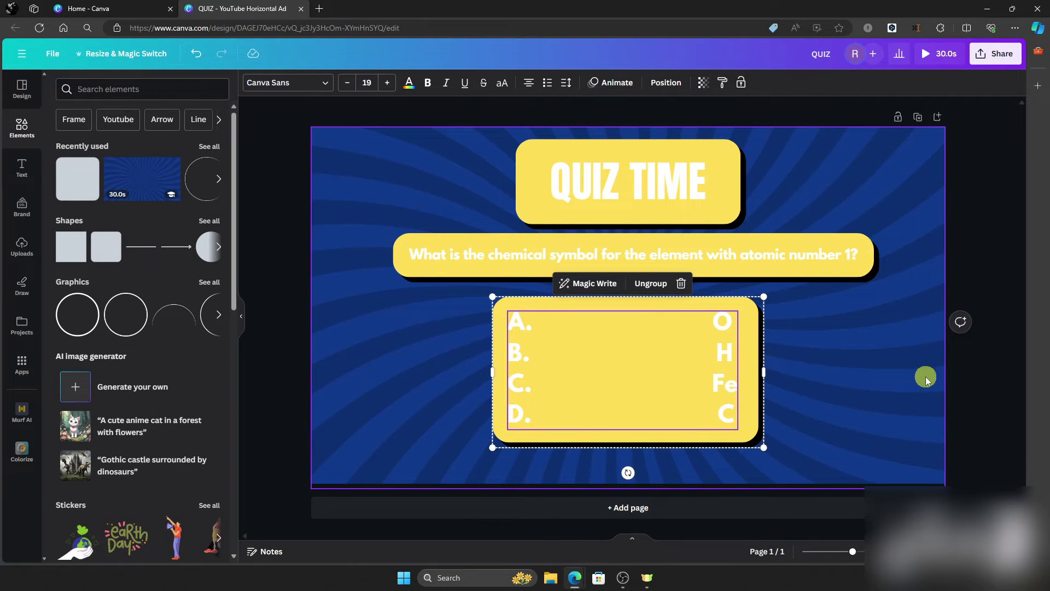
left_click(980, 380)
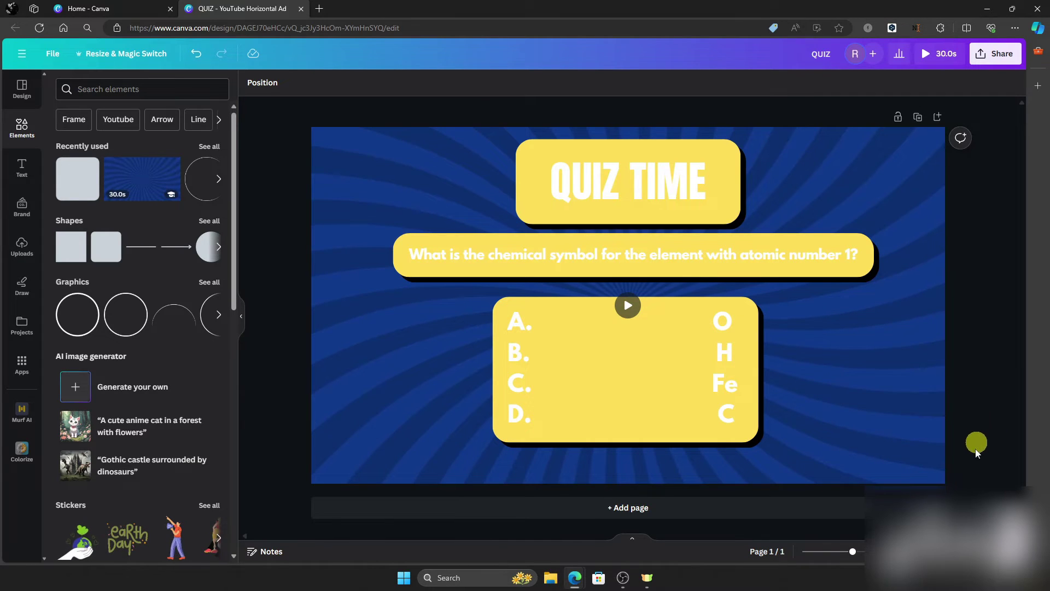
- Duplicate the quiz page, delete all elements from page 1, and trim it to 1.0s
left_click(631, 545)
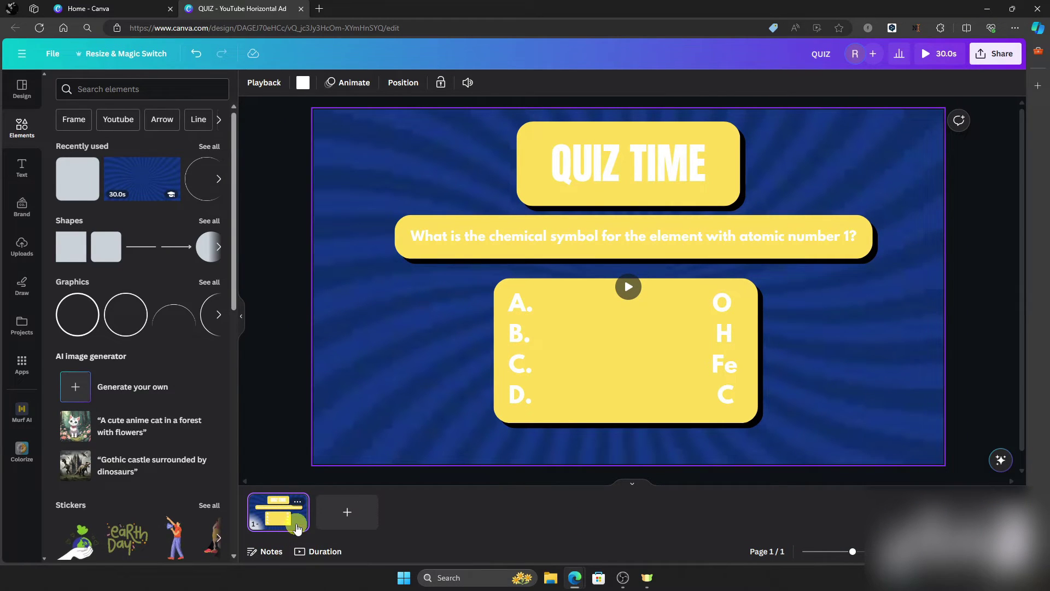
key("ctrl+d")
left_click(921, 408)
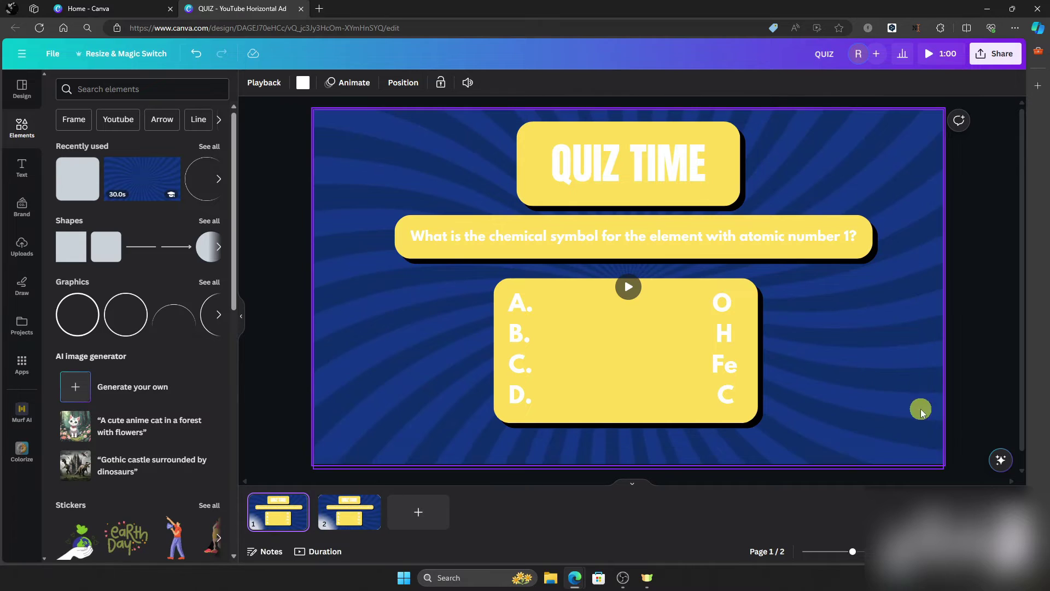
key("ctrl+a")
key("Delete")
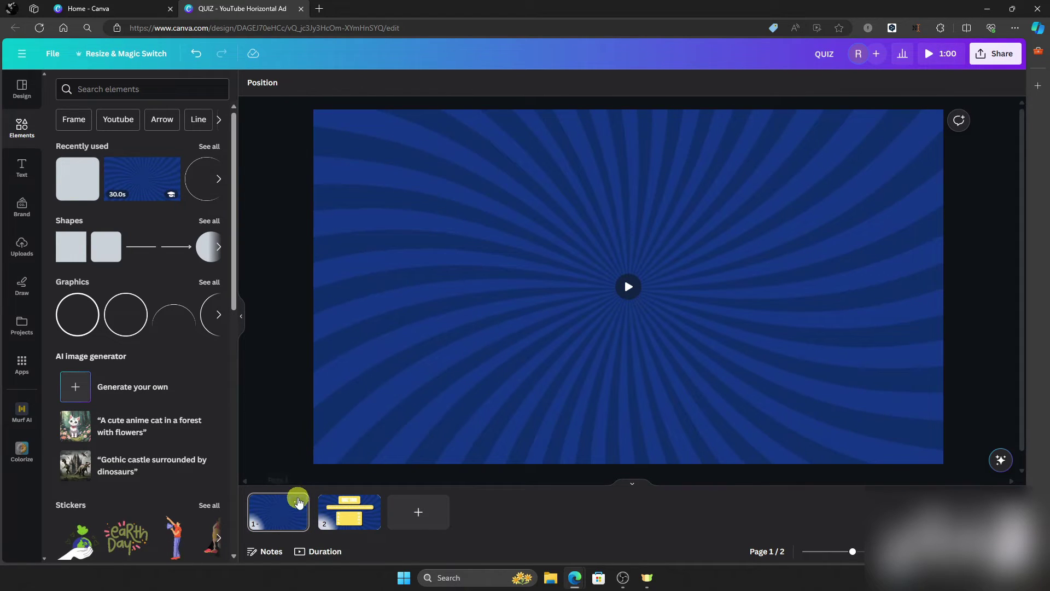
left_click_drag(298, 502, 348, 509)
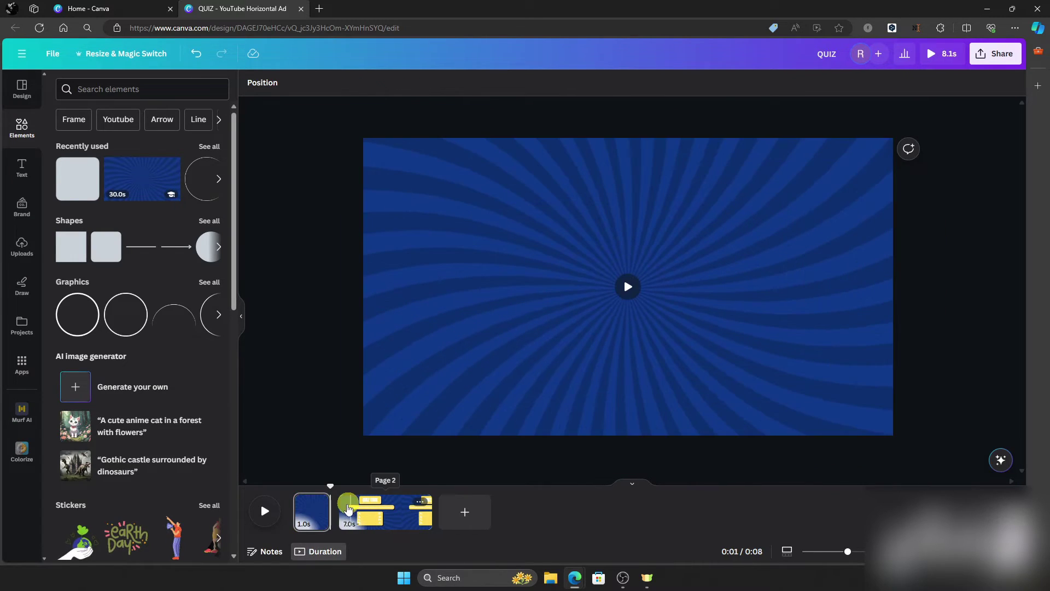
- Add a leftward Flow transition at the join between the intro page and the quiz page
left_click(344, 521)
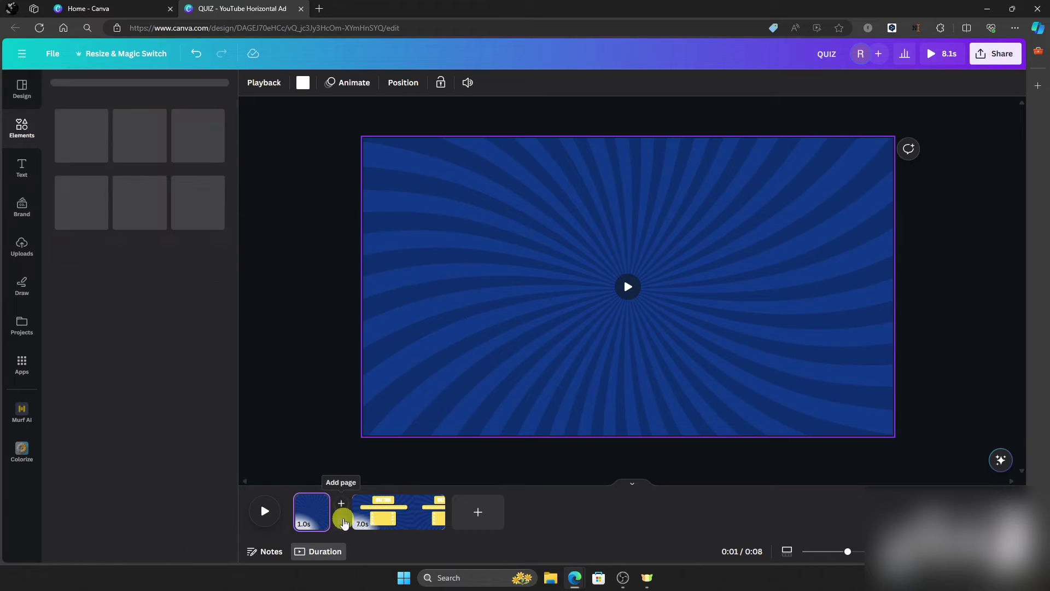
left_click(343, 521)
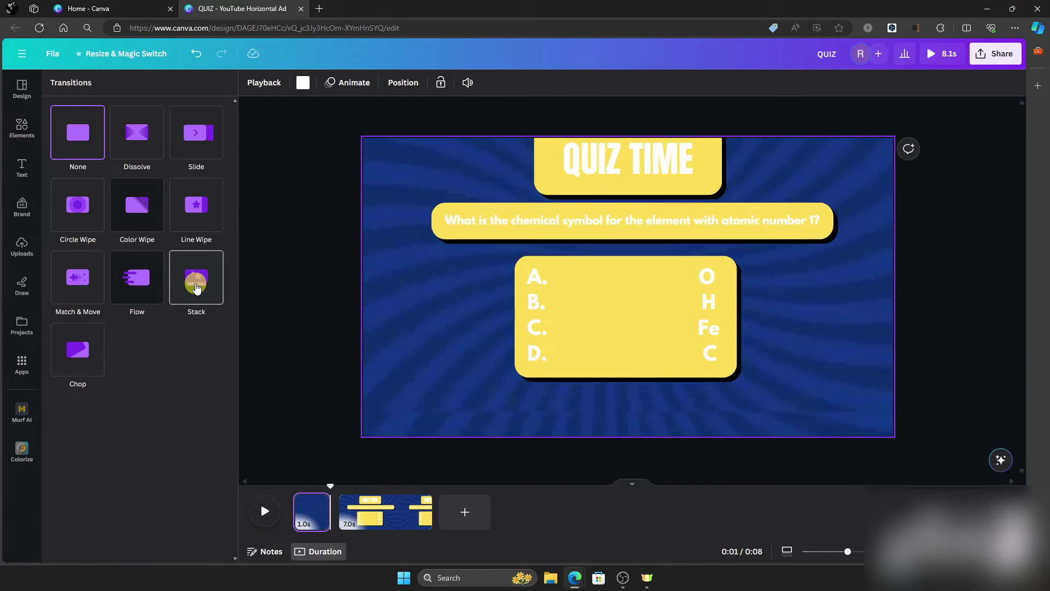
left_click(640, 298)
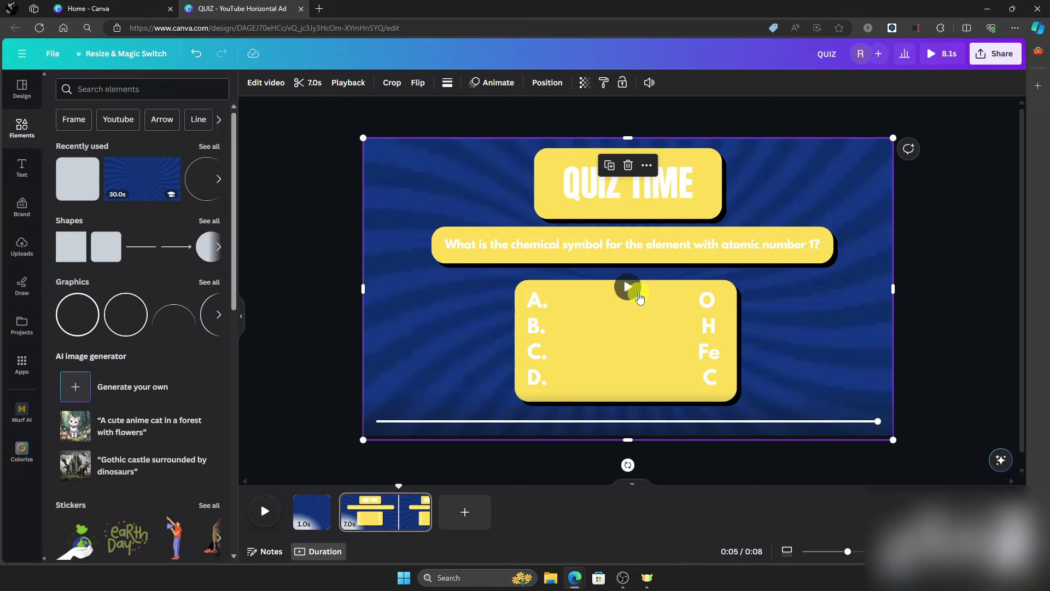
- Select the QUIZ TIME title, question bar and answer box for animation, then replay the transition
left_click(678, 186)
left_click(629, 244, "shift")
left_click(624, 339, "shift")
left_click(342, 82)
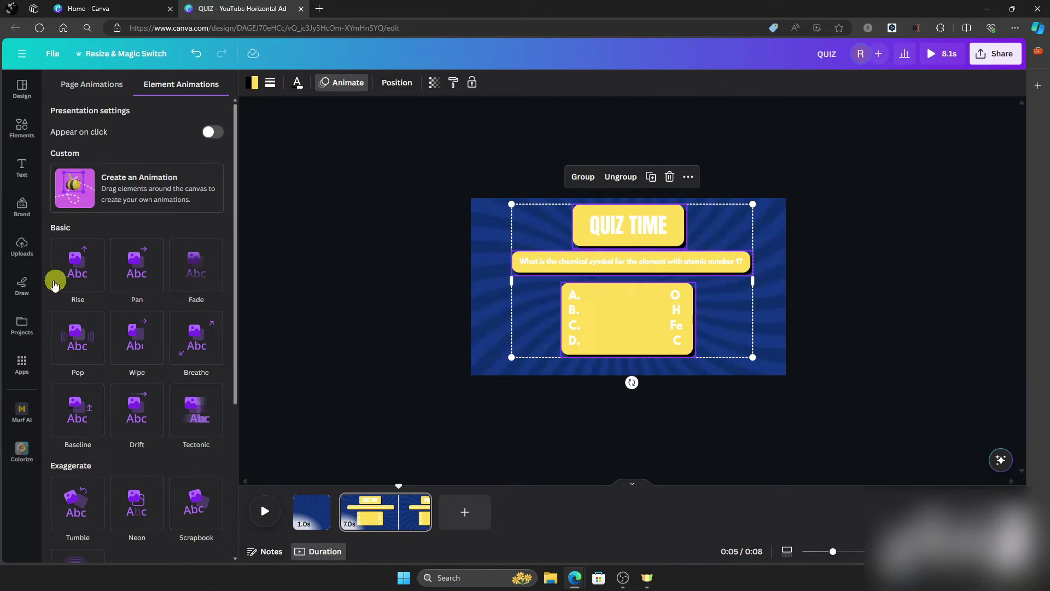
scroll(110, 279, "down", 4)
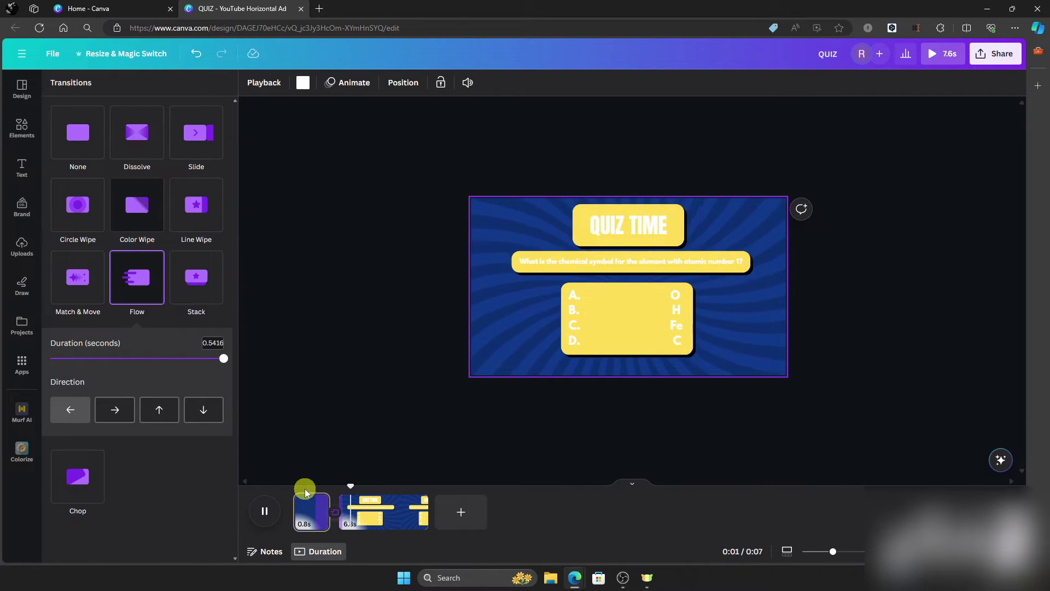
left_click(320, 487)
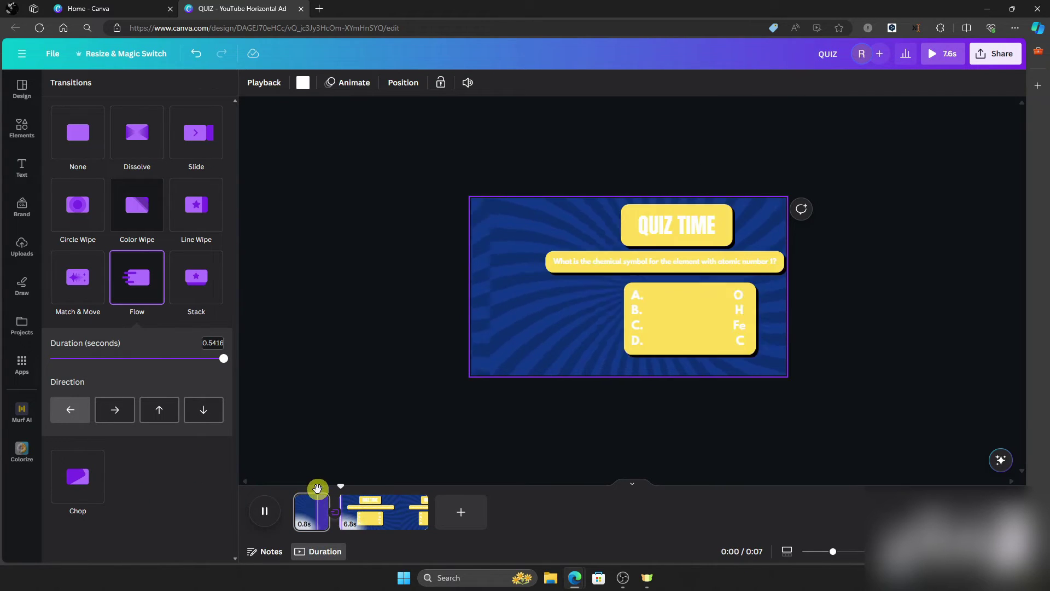